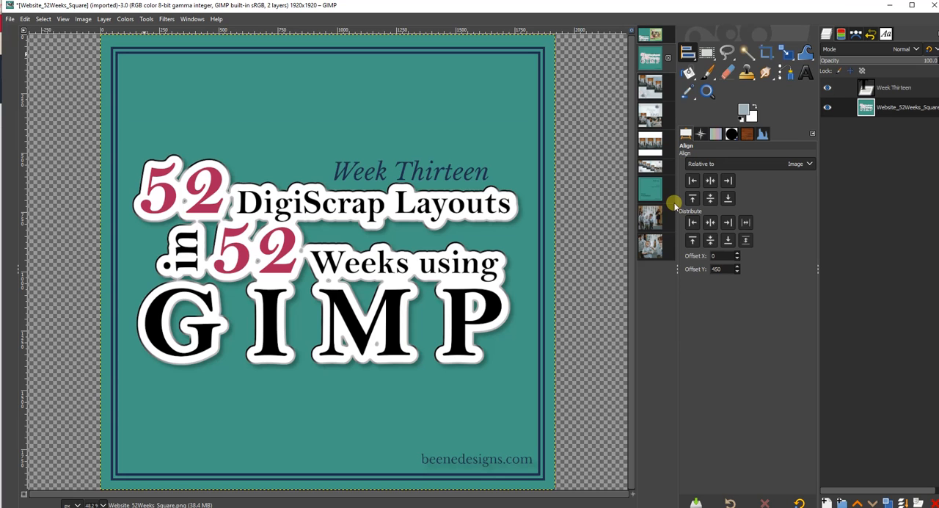
Review the two-page layout with the stepped photos, then the photos_1 and photos_2 template images.
left_click(650, 164)
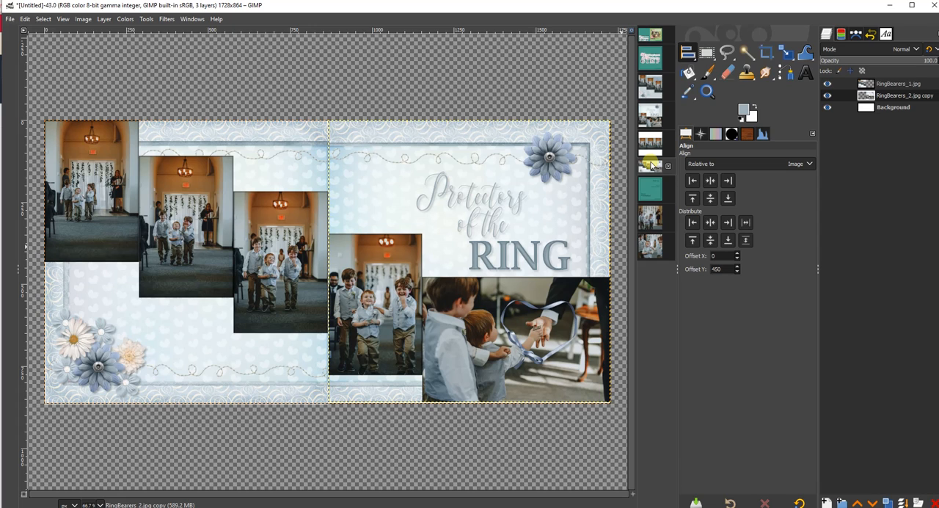
left_click(649, 214)
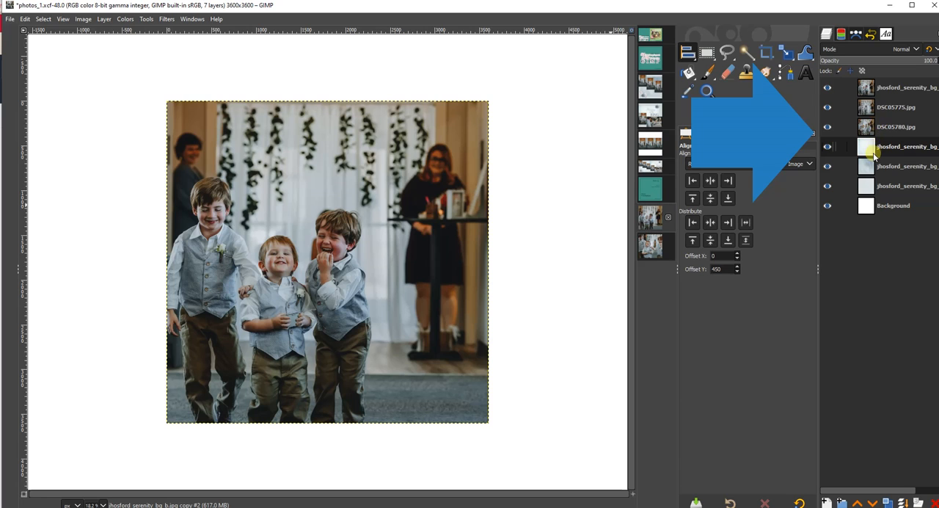
left_click(652, 248)
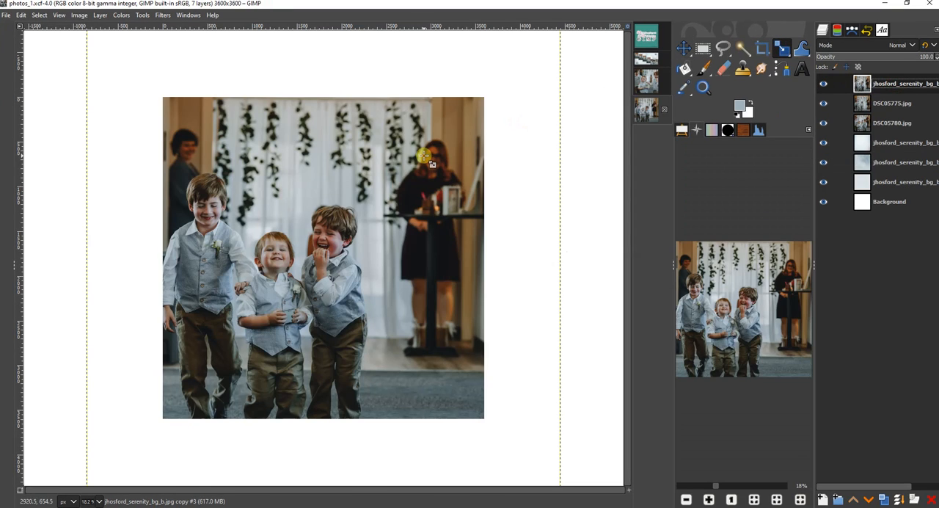
Scale the topmost photo layer in photos_1 to 1200 px wide, keeping its proportions.
left_click(424, 156)
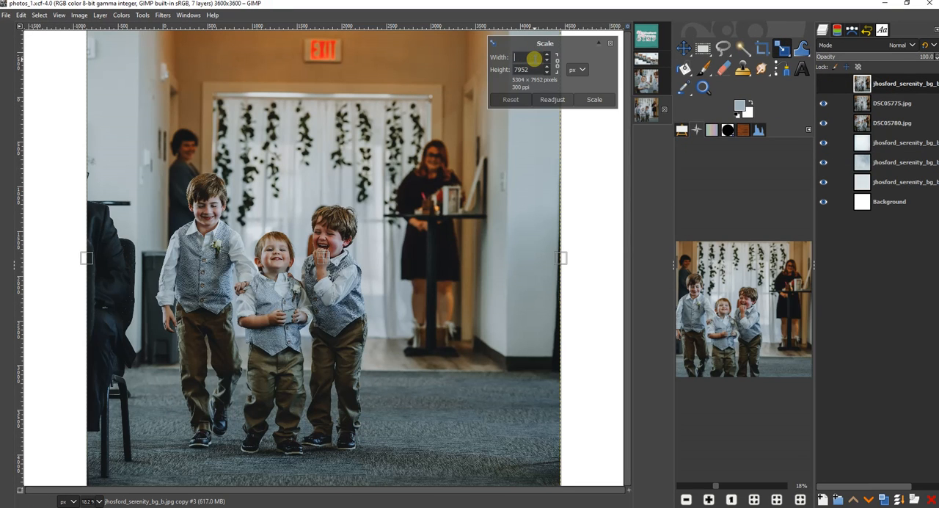
key("Tab")
left_click(595, 99)
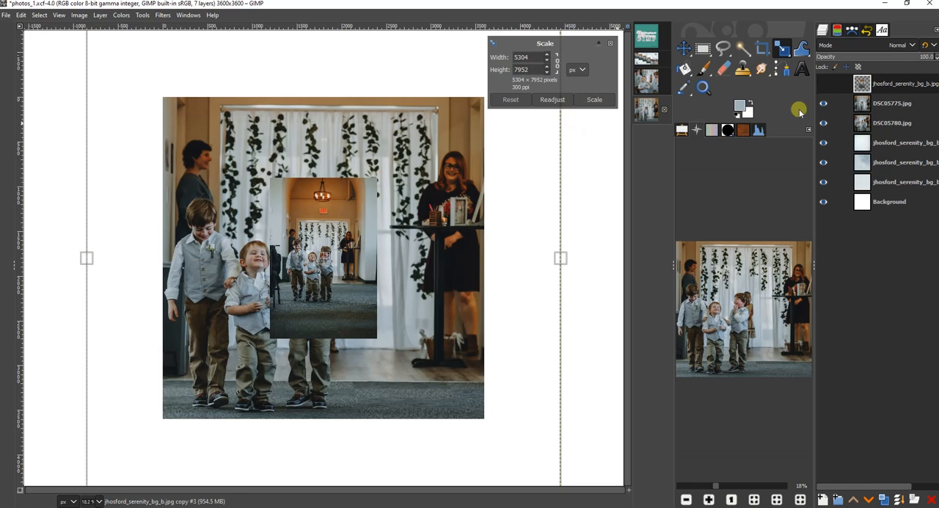
Scale the DSC05775.jpg photo layer to 1200 px wide, keeping its proportions.
left_click(895, 103)
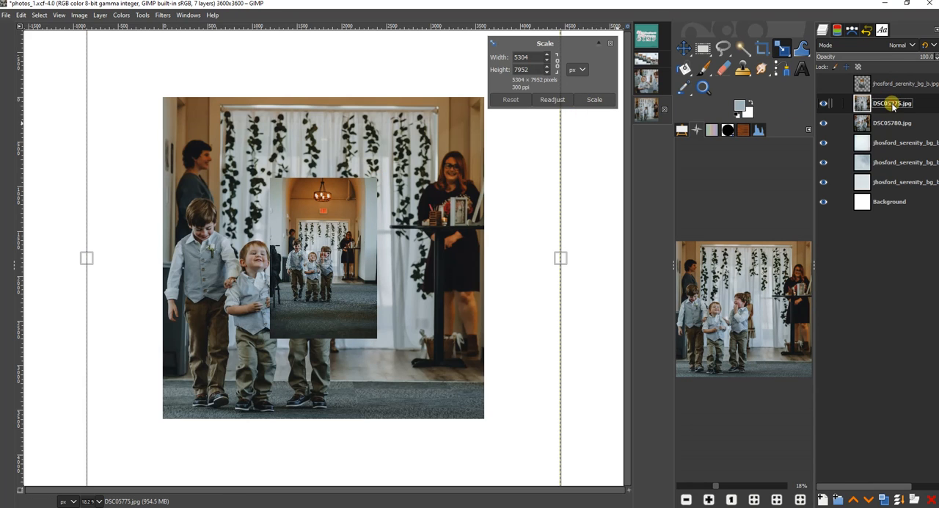
left_click(416, 183)
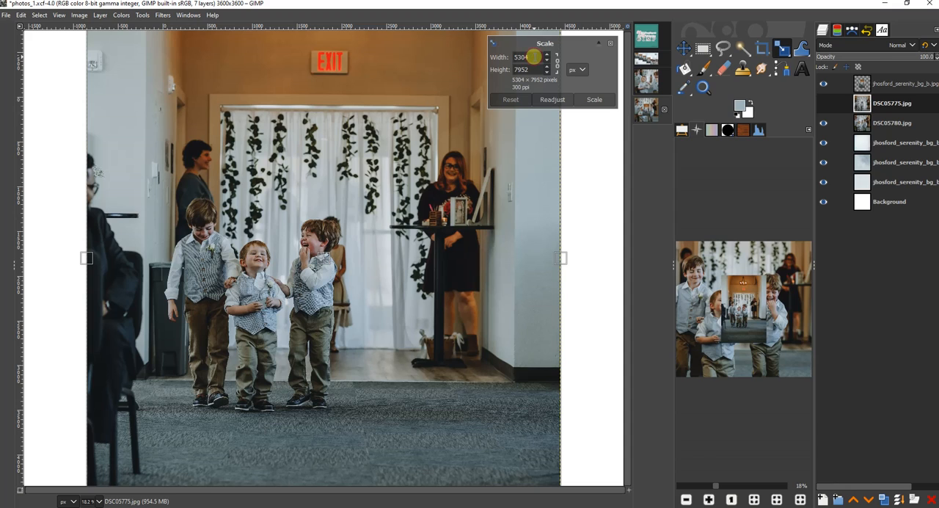
key("Tab")
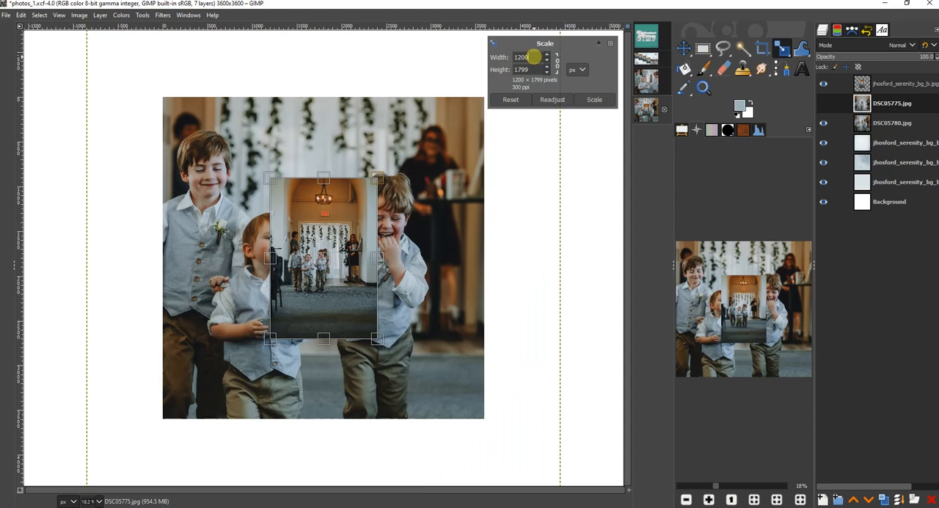
left_click(595, 99)
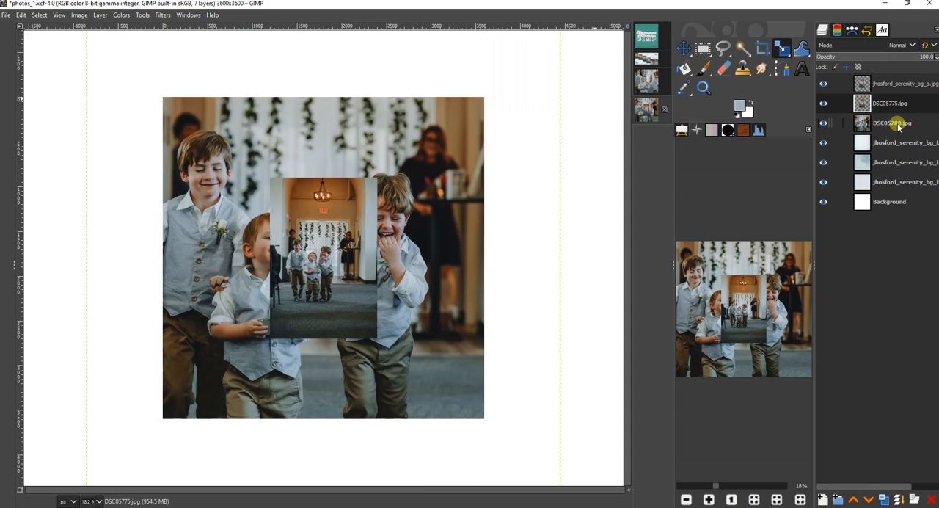
Scale the DSC05780.jpg photo layer to 1200 px wide, keeping its proportions.
left_click(896, 123)
left_click(576, 80)
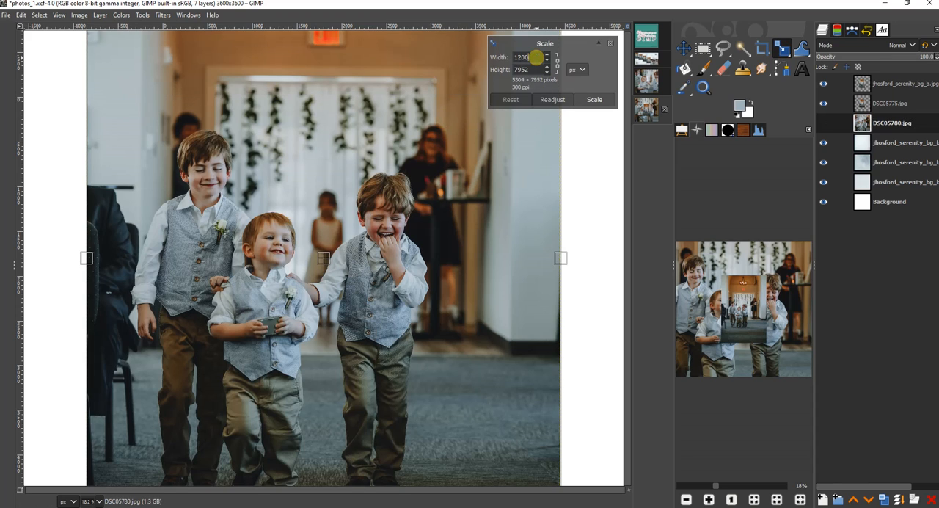
key("Tab")
left_click(594, 99)
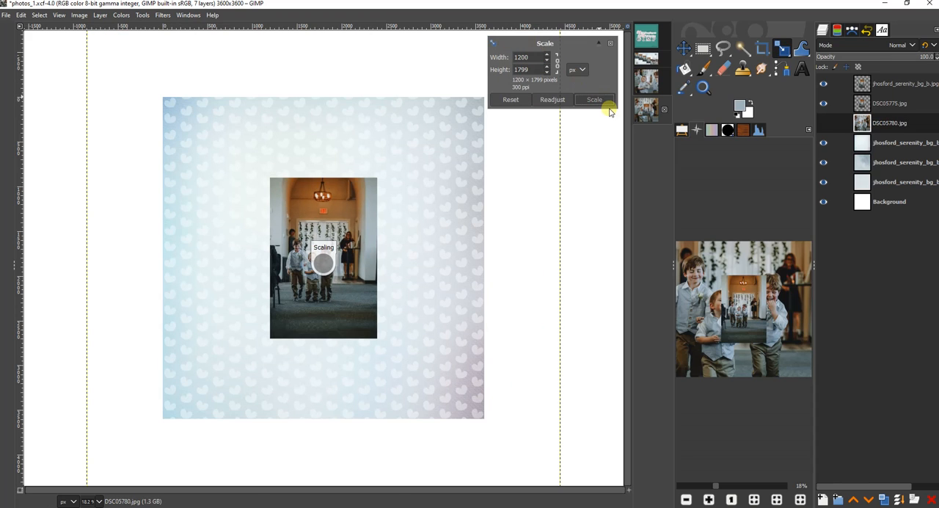
In the photos_2 image, scale the DSC05782.jpg photo layer to 1200 px wide, keeping its proportions.
left_click(649, 82)
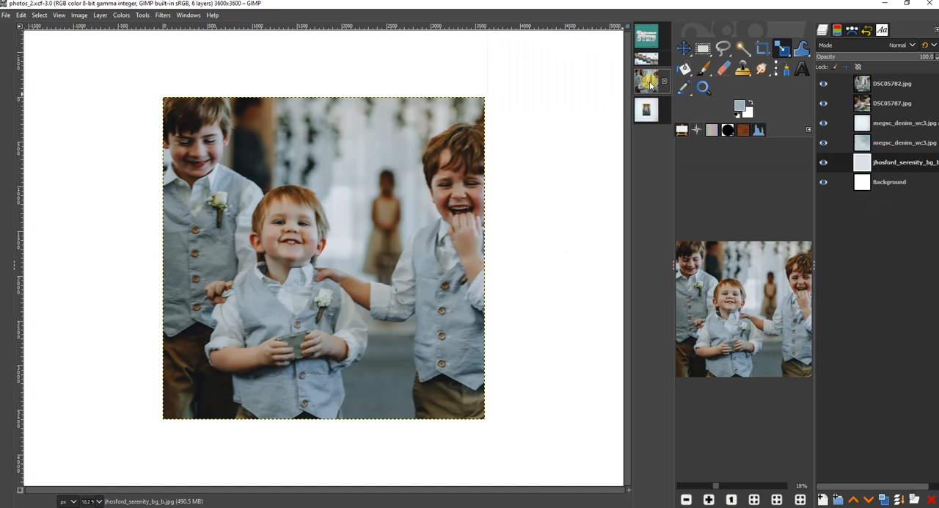
left_click(892, 83)
left_click(782, 48)
left_click(419, 117)
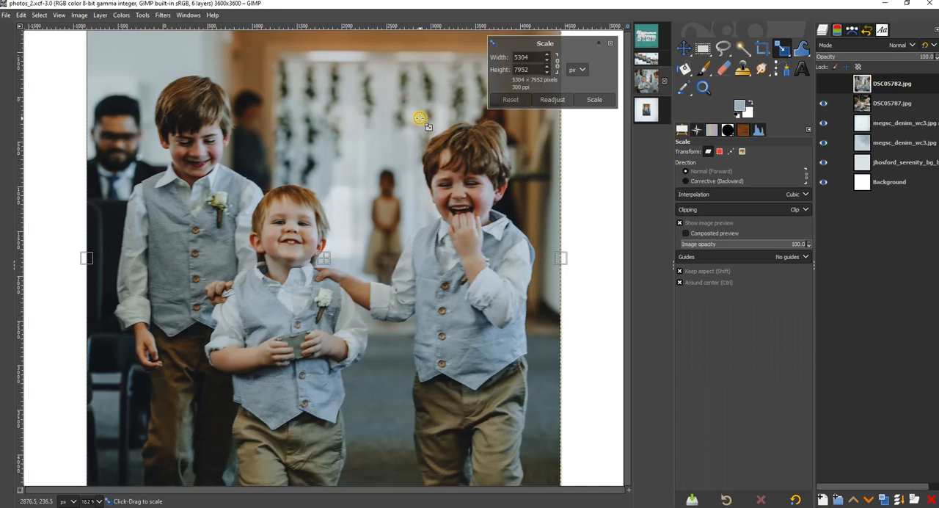
double_click(538, 58)
type("1200")
key("Tab")
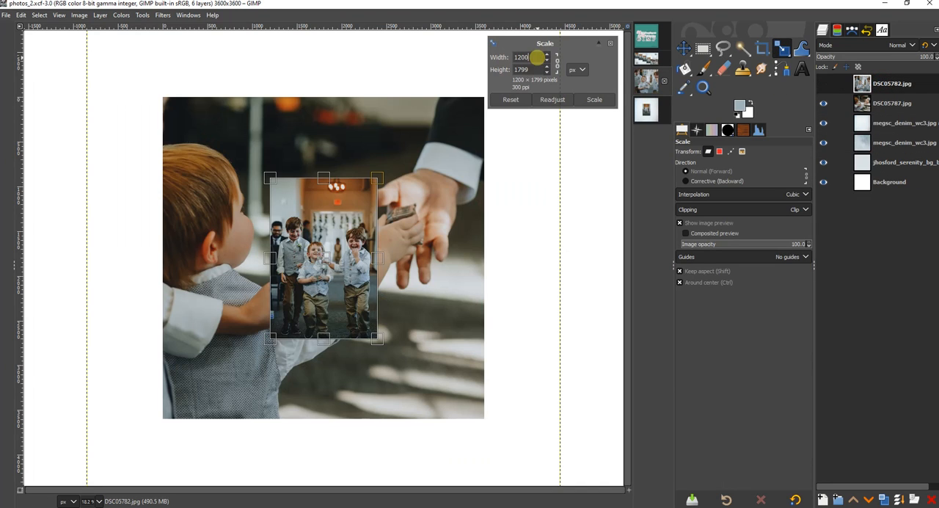
left_click(594, 99)
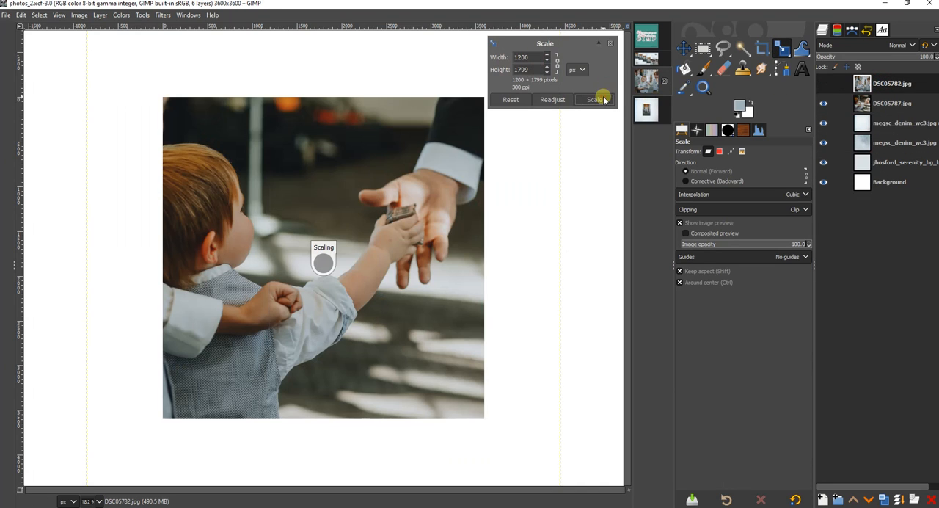
Scale the landscape photo layer DSC05787.jpg to 2400 px wide, keeping its proportions.
left_click(884, 105)
left_click(423, 155)
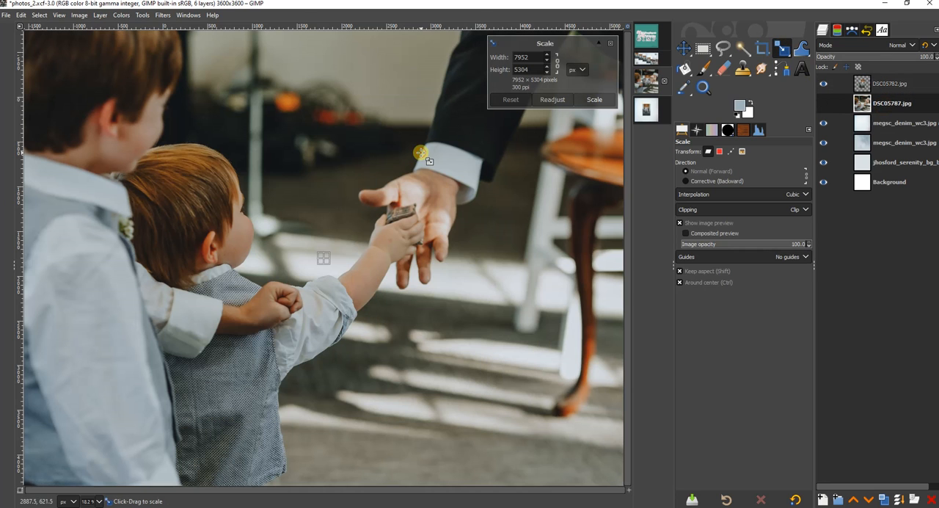
left_click(531, 56)
type("240")
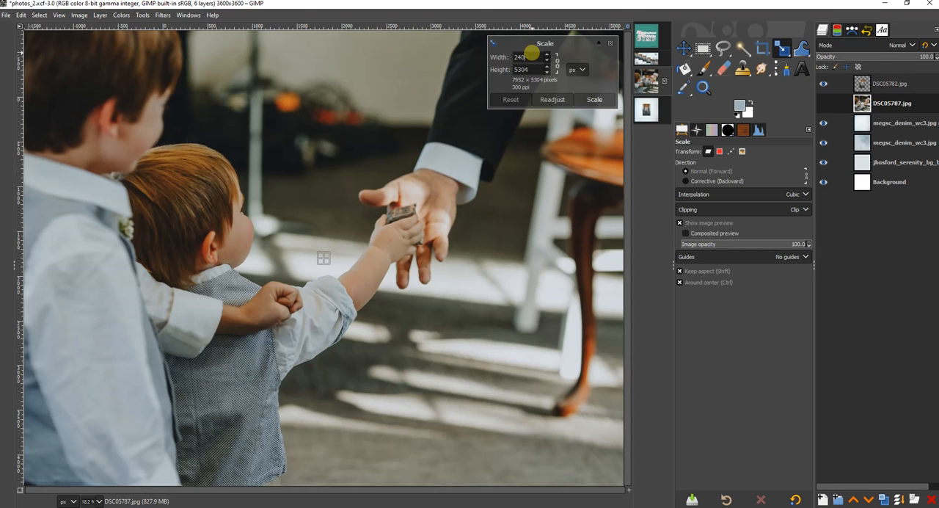
type("0")
key("Tab")
left_click(594, 99)
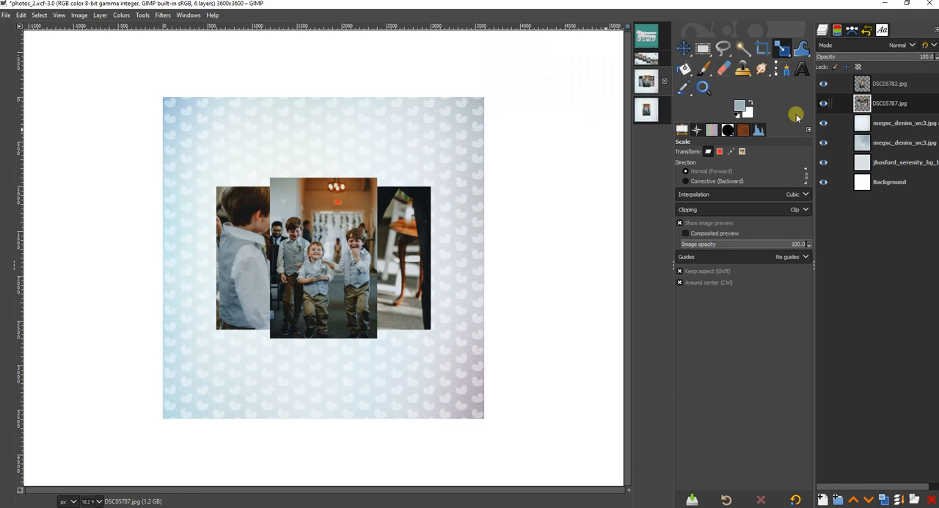
Flip the heart-patterned paper layer in photos_2 horizontally.
left_click(901, 124)
left_click(783, 47)
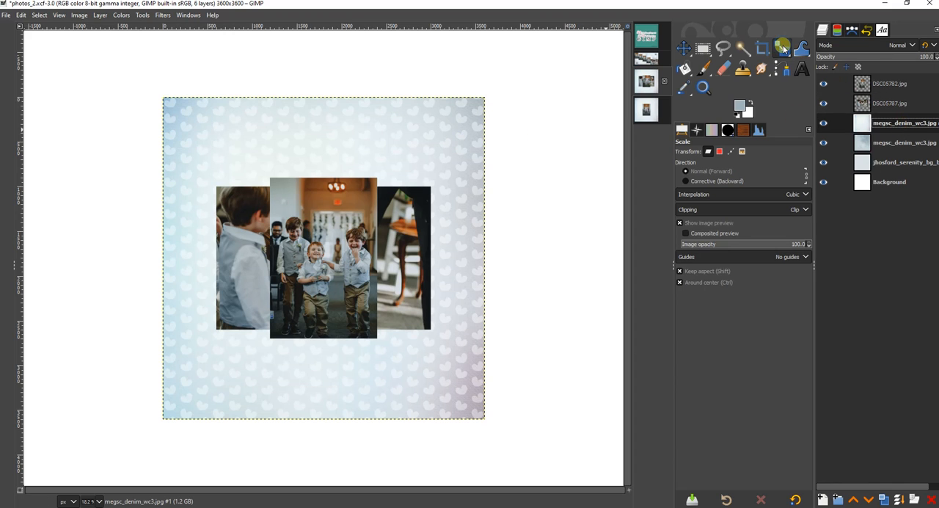
left_click(820, 135)
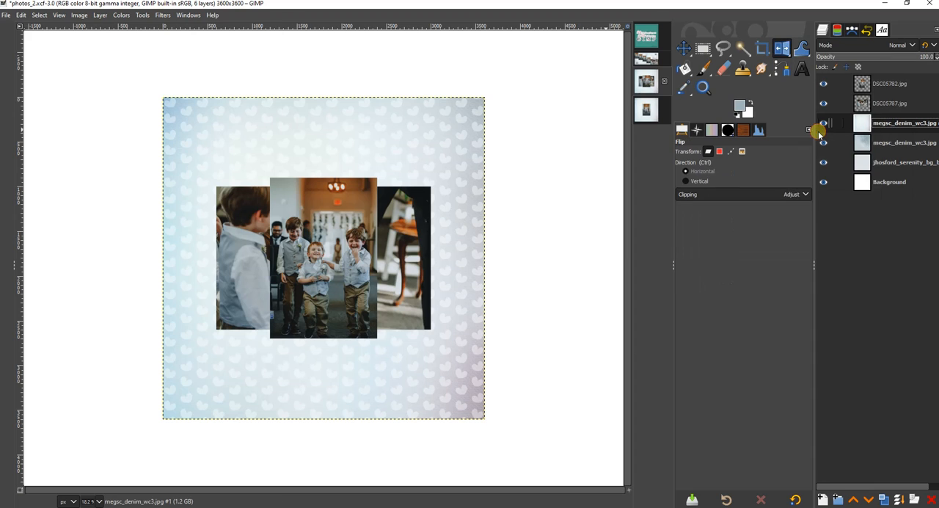
left_click(436, 159)
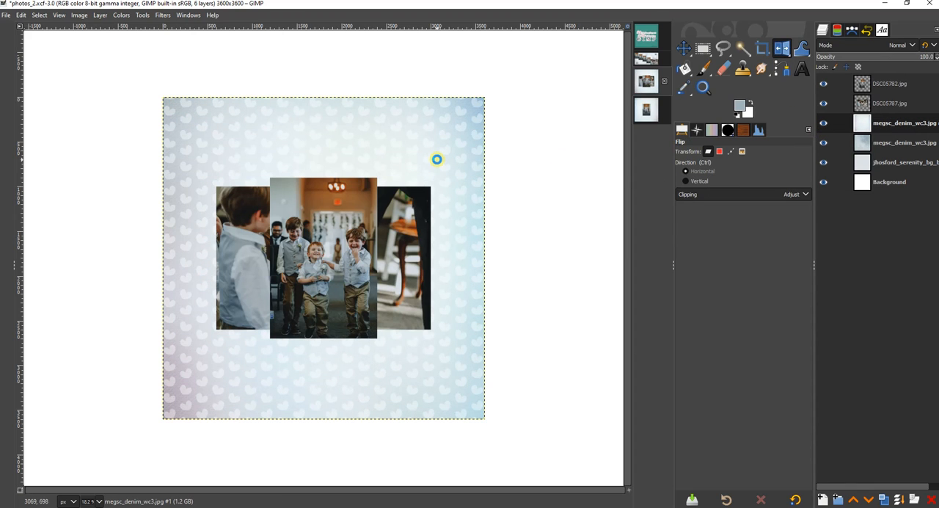
In the photos_1 image, crop each of the three photo layers to its content.
left_click(646, 110)
left_click(869, 82)
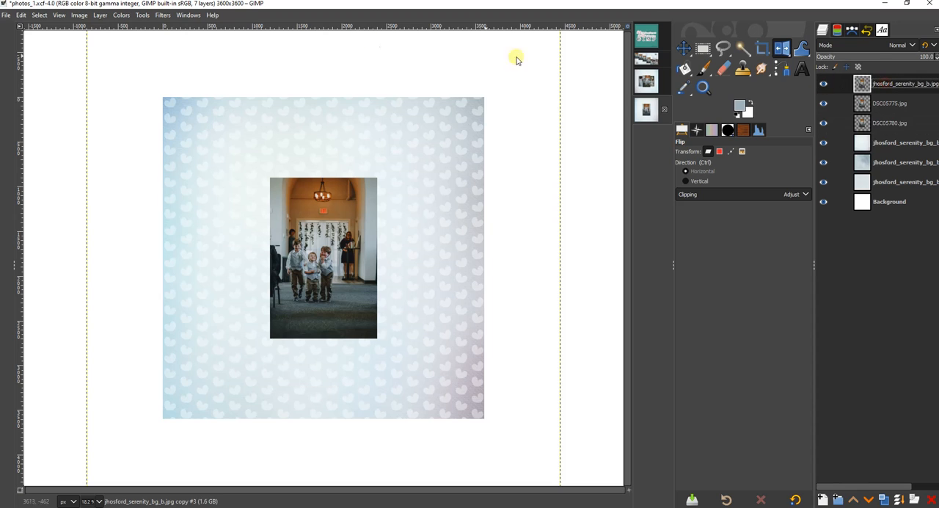
left_click(101, 16)
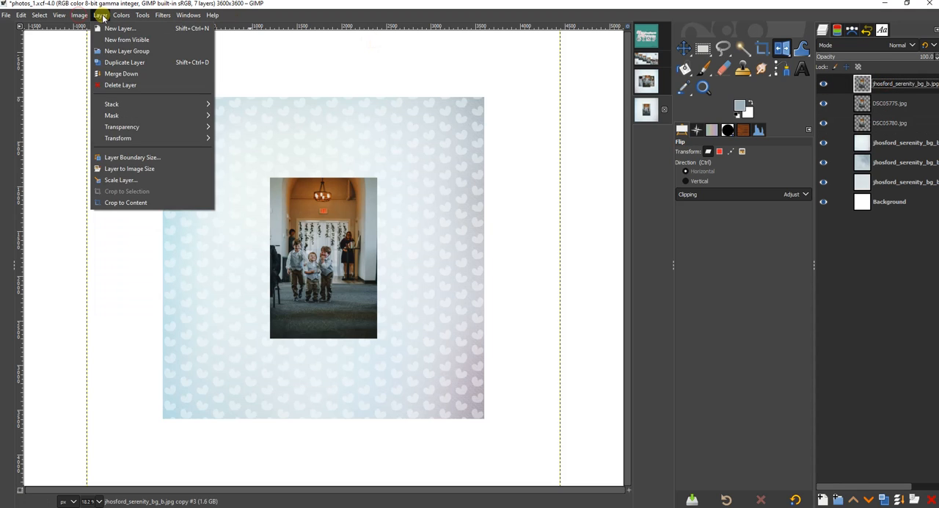
left_click(135, 202)
left_click(889, 103)
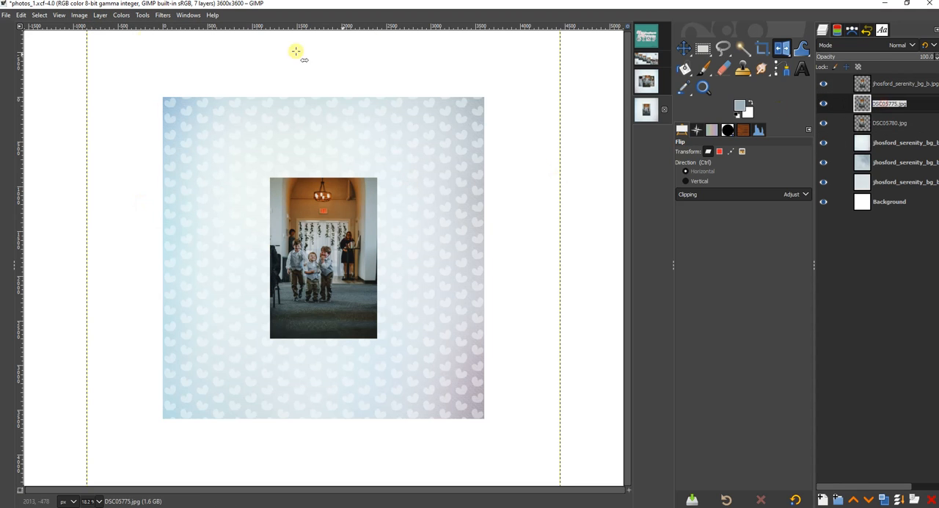
left_click(101, 15)
left_click(126, 201)
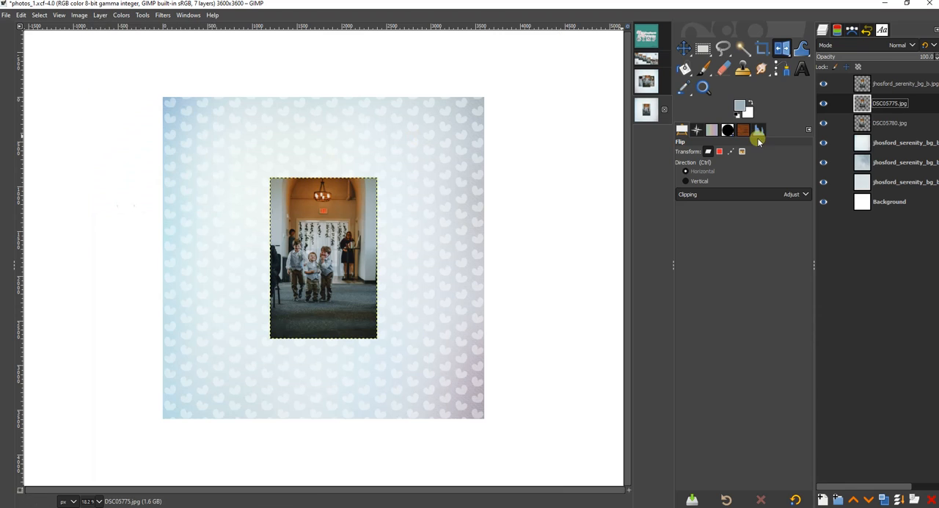
left_click(889, 123)
left_click(100, 14)
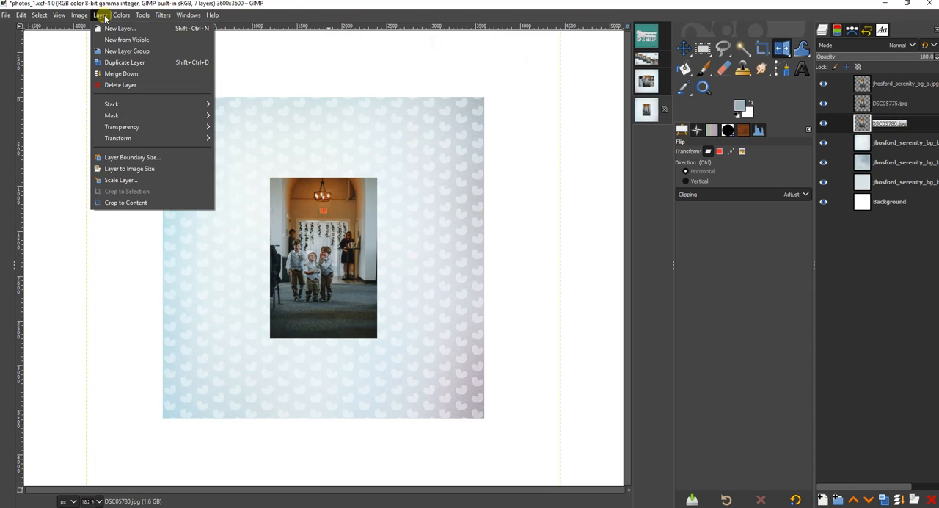
left_click(143, 202)
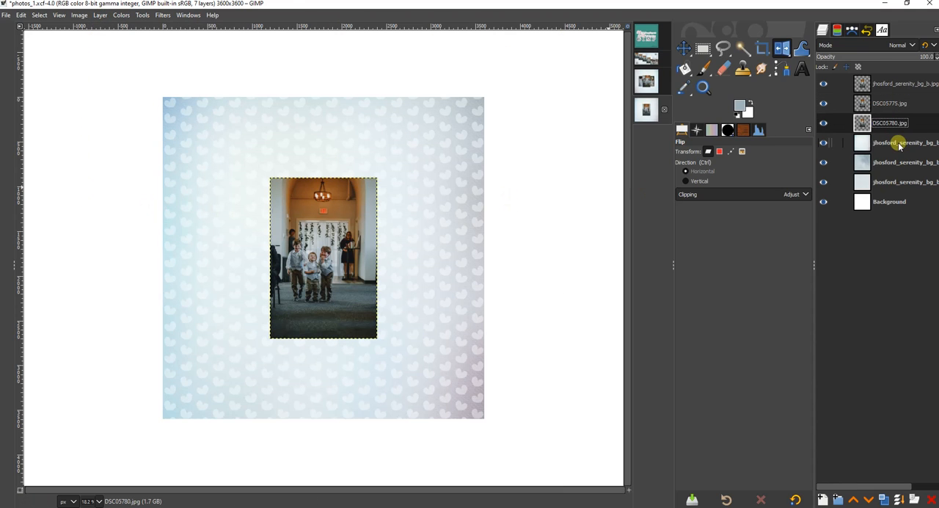
In the photos_2 image, crop the DSC05782.jpg and DSC05787.jpg photo layers to their content.
left_click(646, 80)
left_click(889, 83)
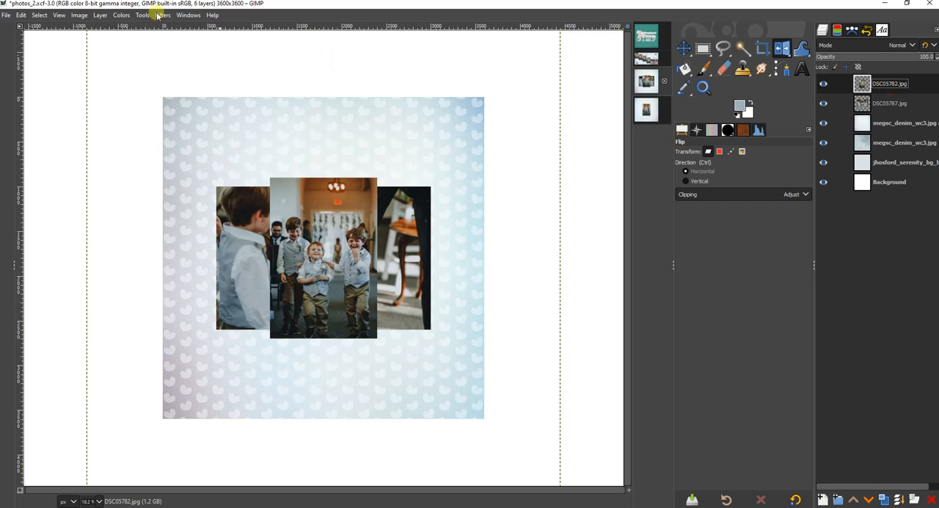
left_click(101, 14)
left_click(126, 203)
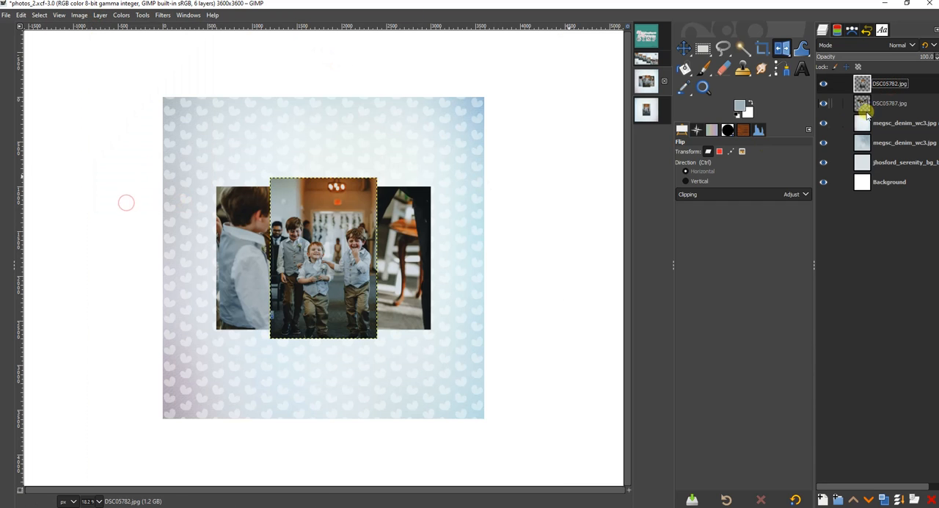
left_click(865, 107)
left_click(101, 15)
left_click(134, 204)
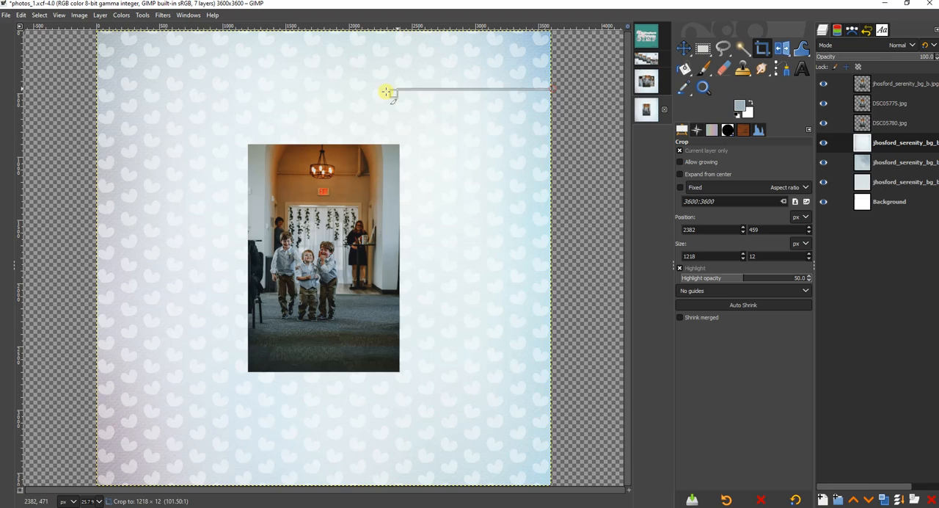
In photos_1, crop the heart-patterned paper layer to 3200 × 2800 px and the textured blue paper layer beneath it to 3300 × 3000 px.
left_click_drag(388, 88, 178, 434)
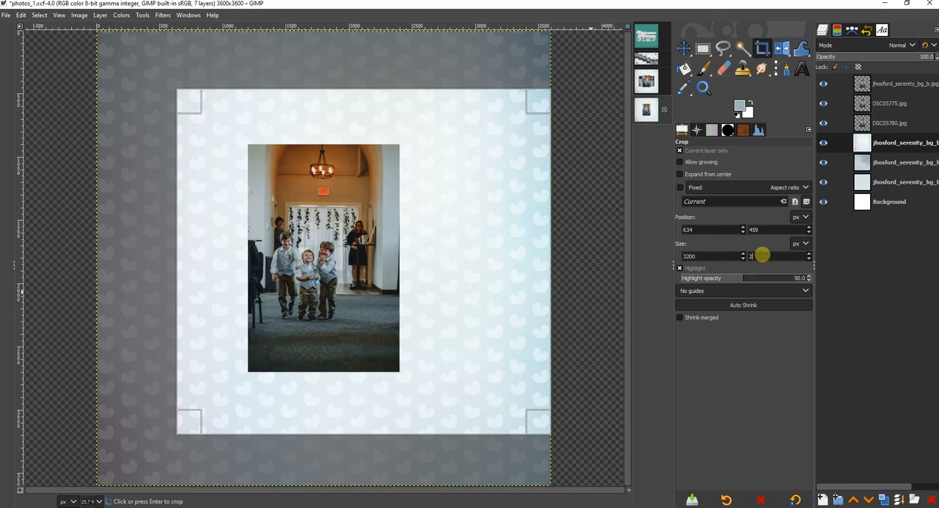
left_click(463, 273)
left_click(865, 163)
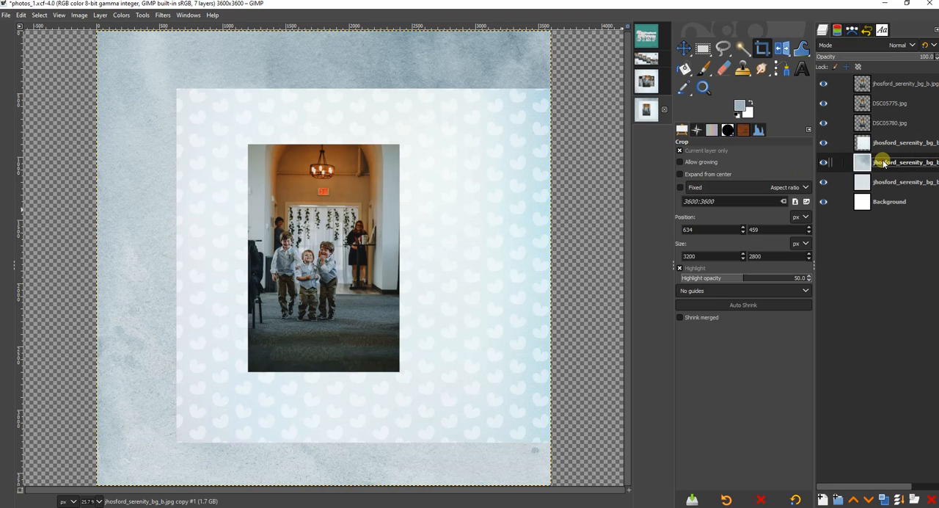
left_click_drag(563, 76, 146, 463)
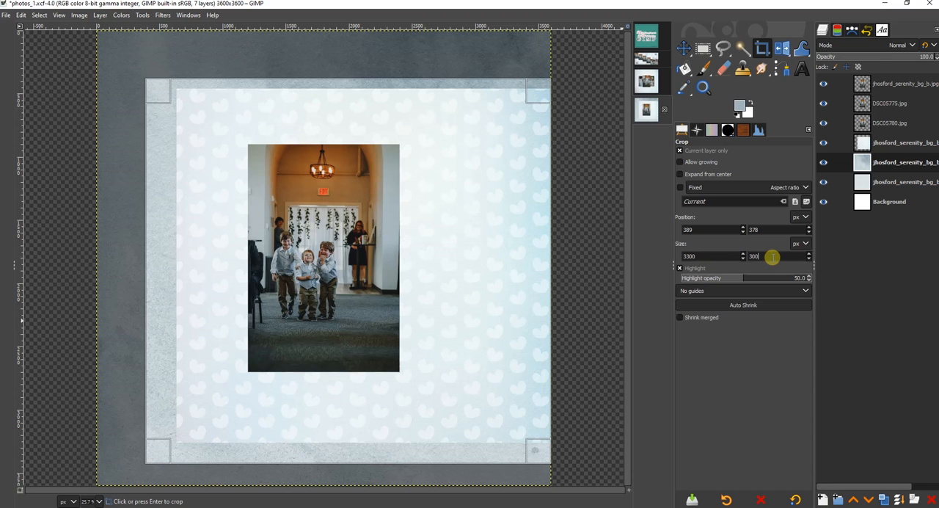
left_click(446, 298)
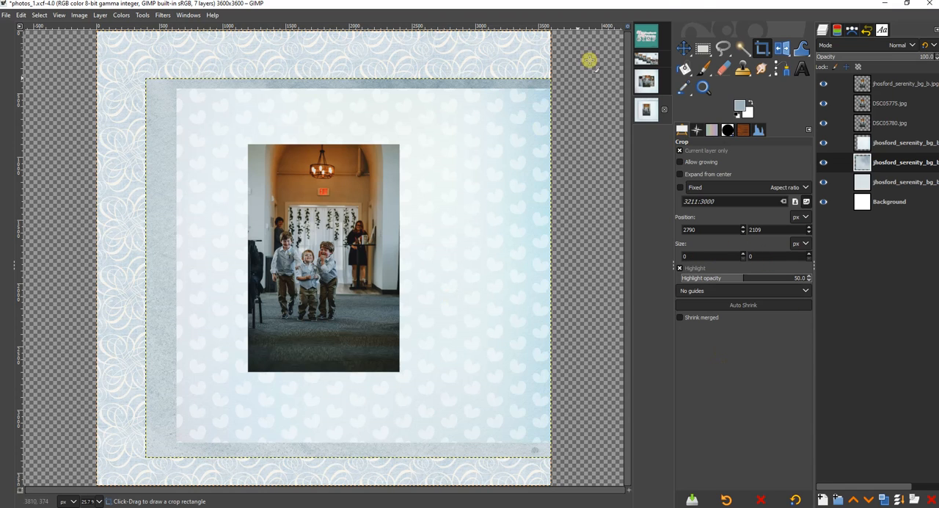
left_click(678, 49)
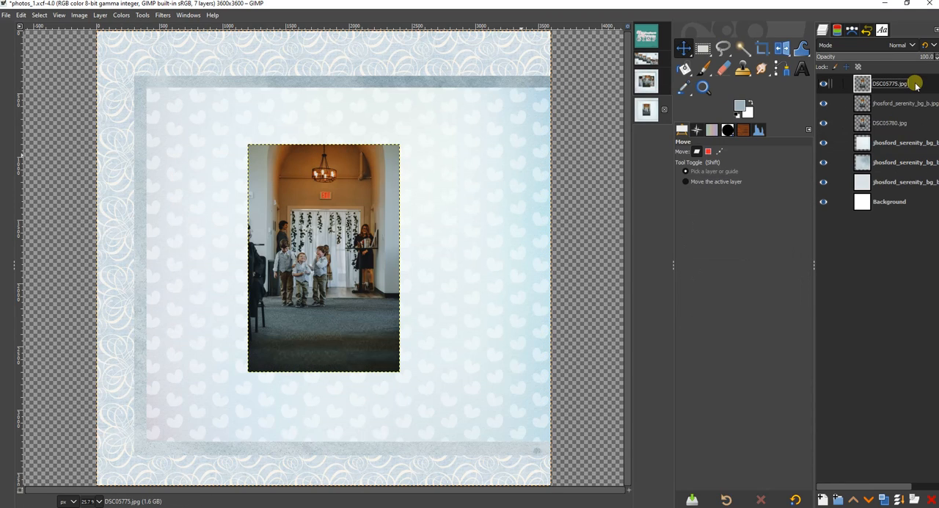
Using the Align tool relative to the image, align the DSC05775.jpg photo in photos_1 to the left and top edges.
right_click(687, 52)
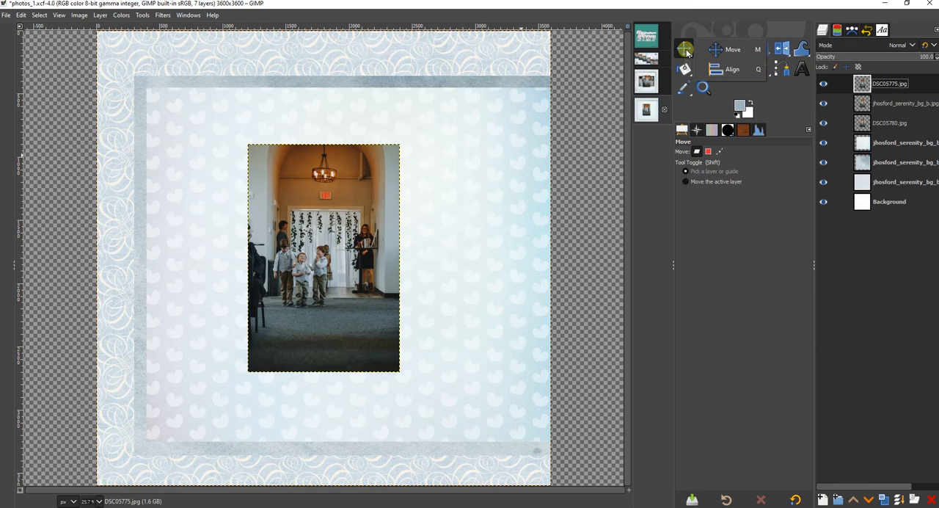
left_click(713, 71)
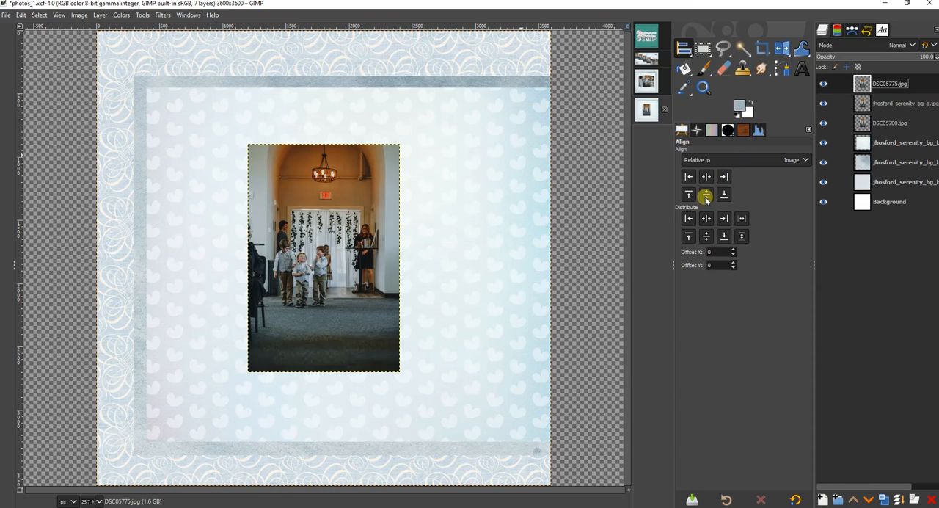
left_click(327, 251)
left_click(688, 177)
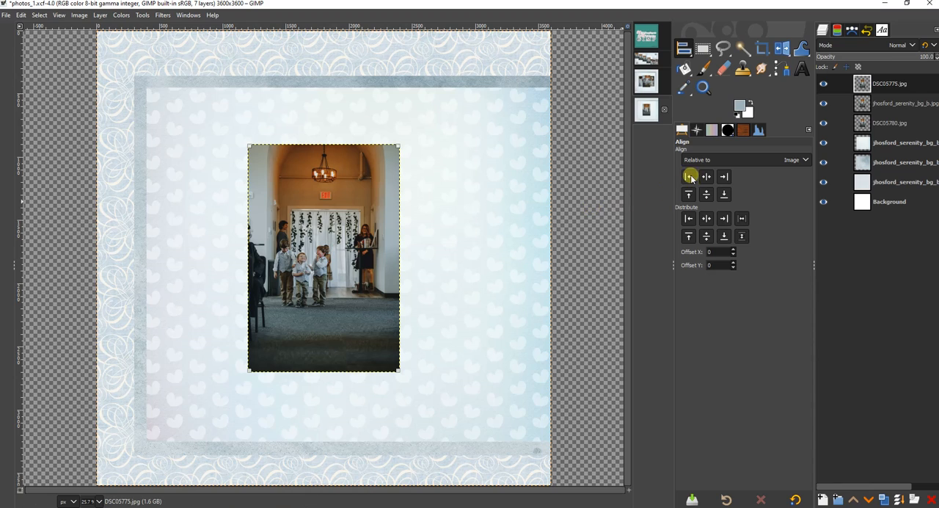
left_click(688, 194)
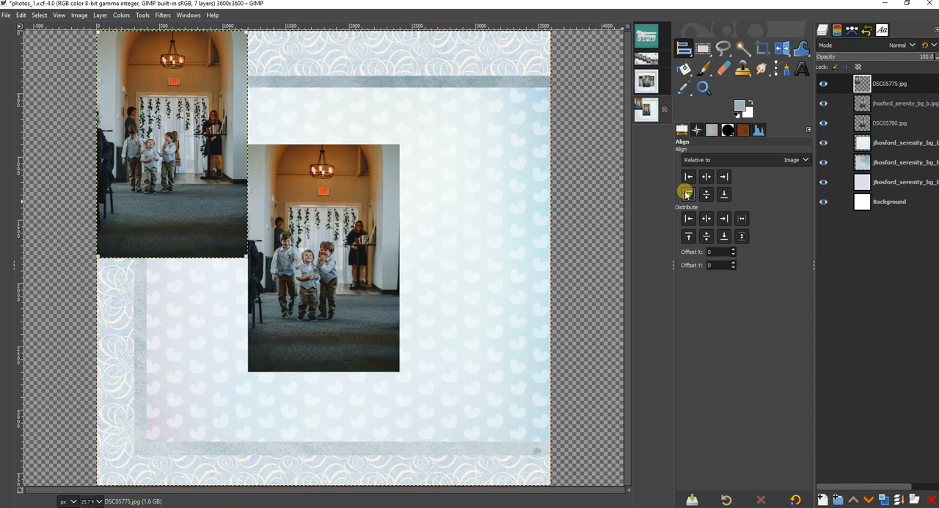
Align the second photo to the top edge of the image and the third photo to the top and right edges.
left_click(332, 263)
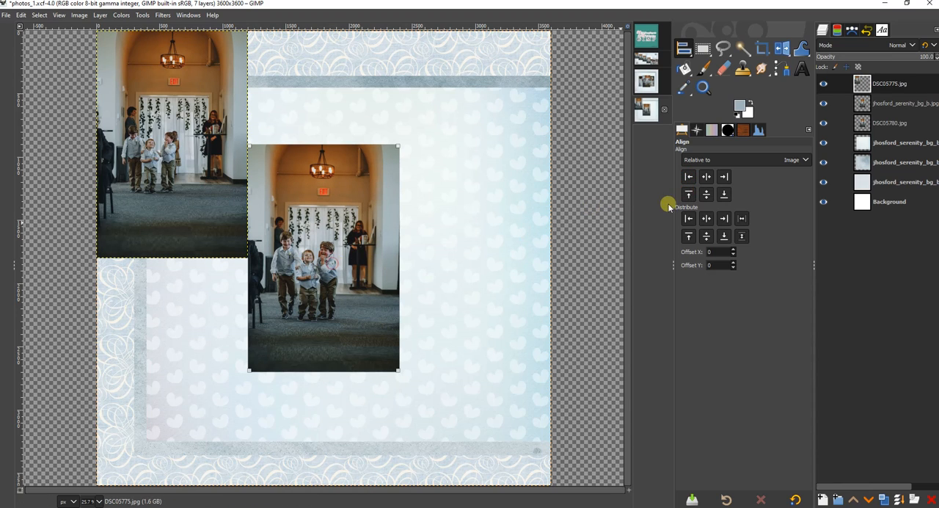
left_click(689, 193)
left_click(326, 283)
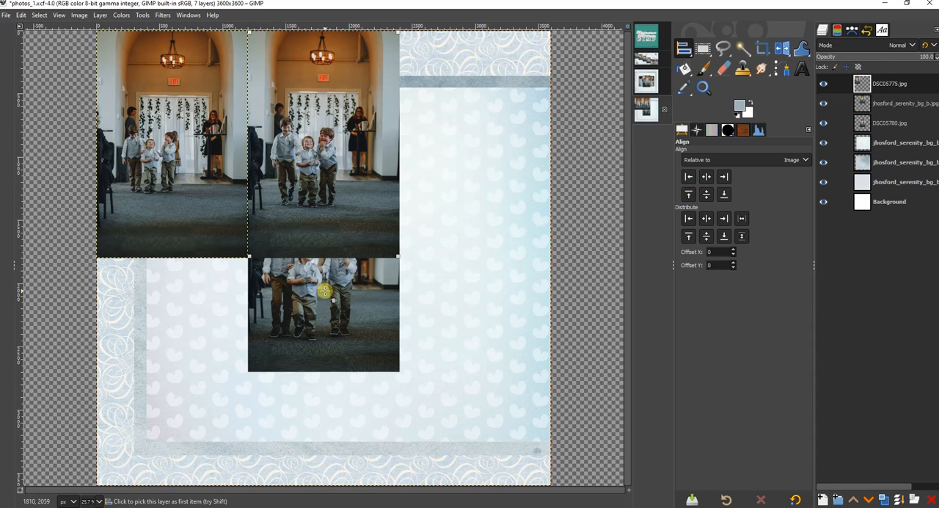
left_click(706, 195)
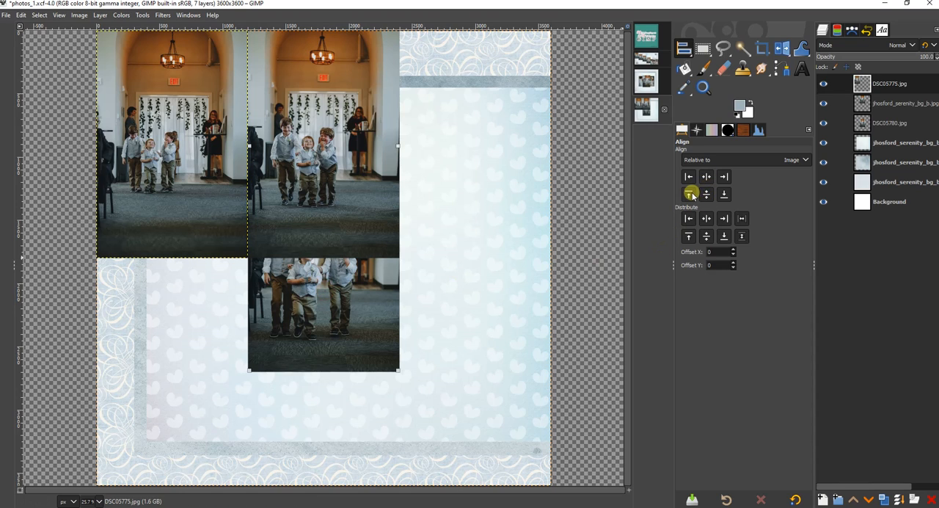
left_click(689, 194)
left_click(723, 178)
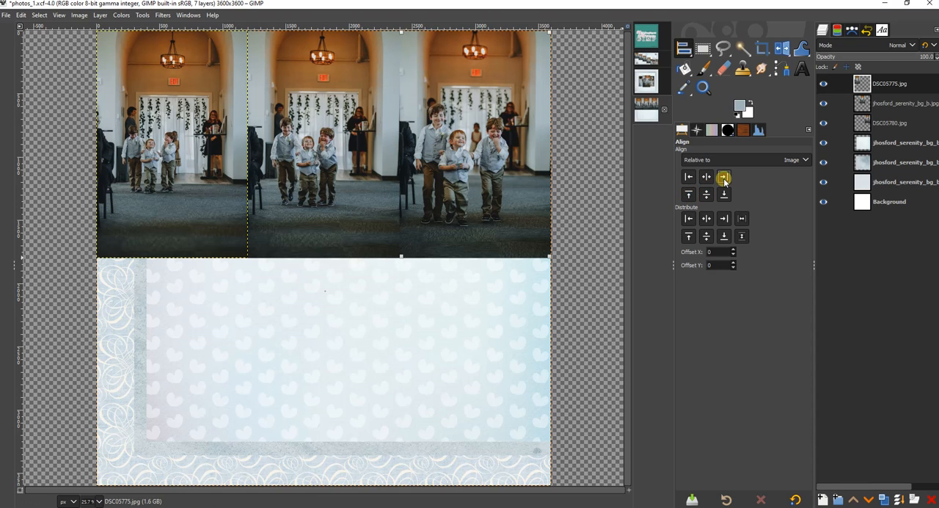
Pick the second and third photos as alignment targets and create a selection from the alpha of the DSC05775.jpg layer.
left_click(335, 179)
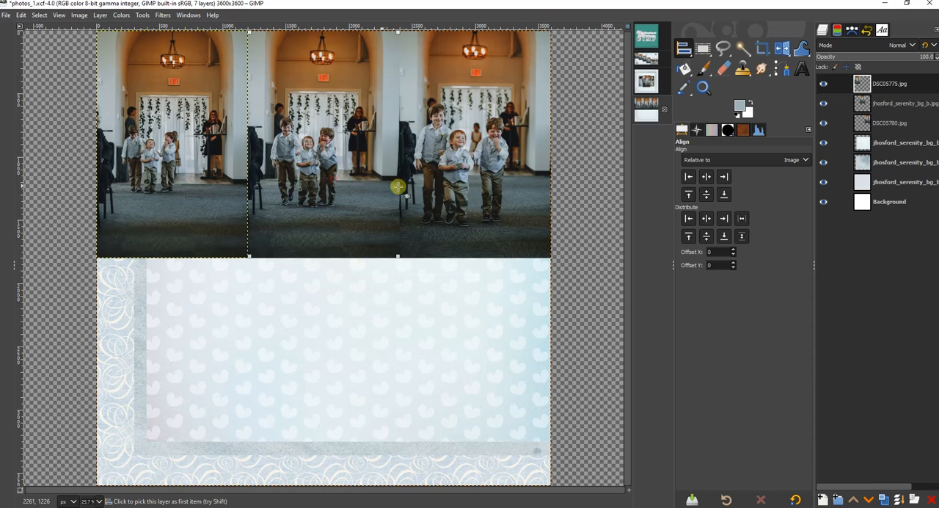
left_click(467, 191, "shift")
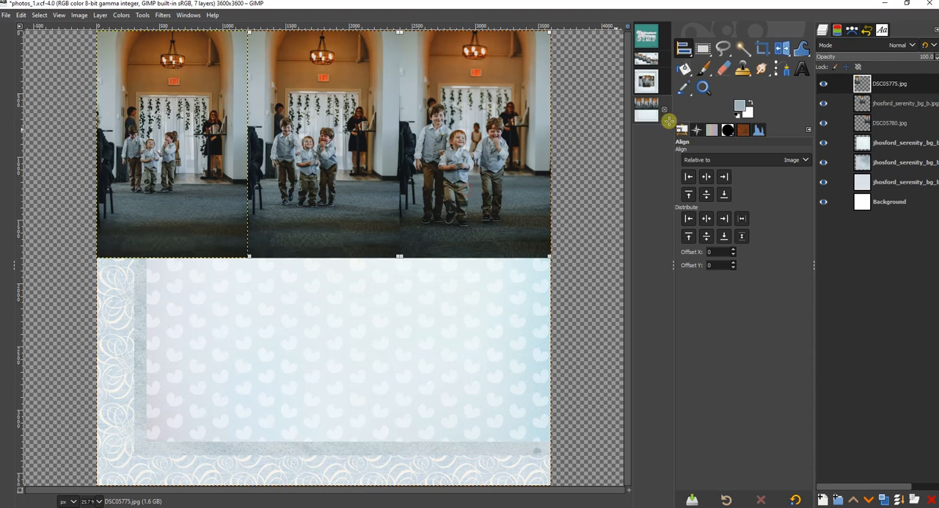
double_click(911, 85)
right_click(915, 88)
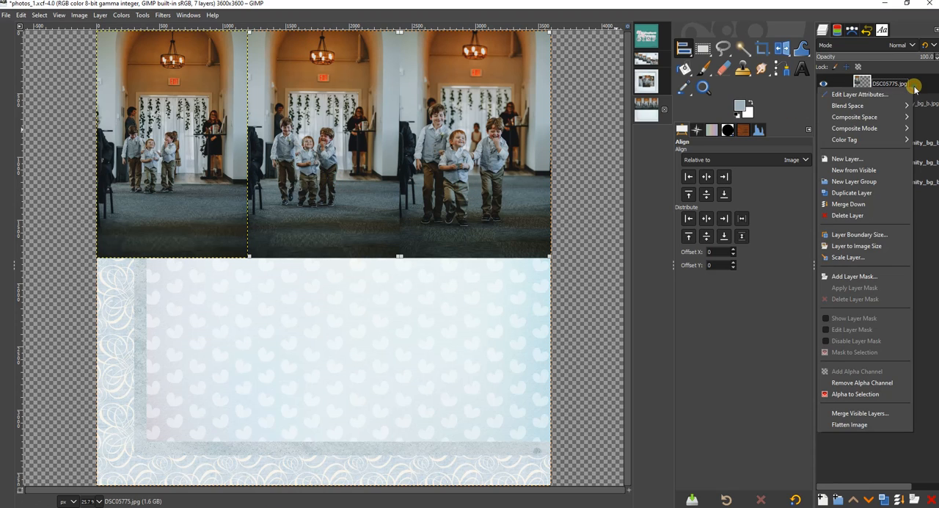
left_click(856, 394)
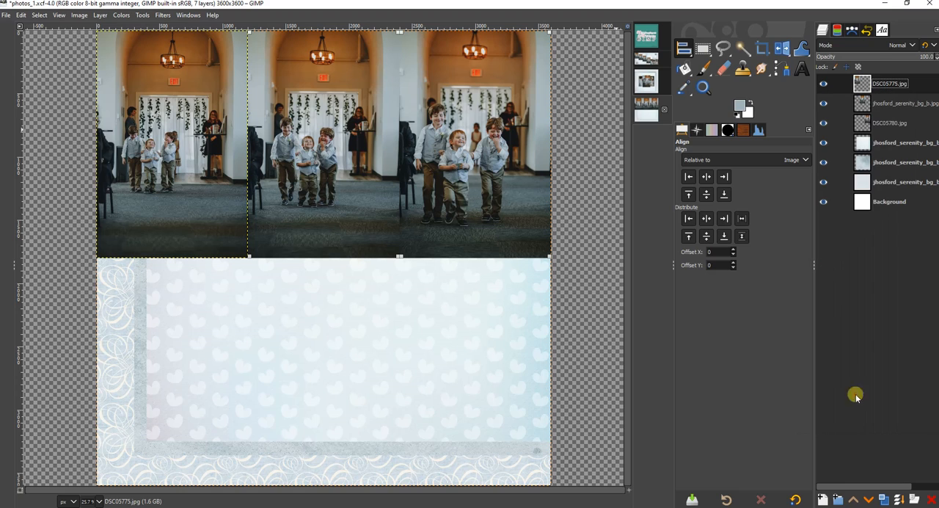
Distribute the vertical centers of the two picked photos relative to the selection with a Y offset of 450.
left_click(728, 159)
left_click(719, 174)
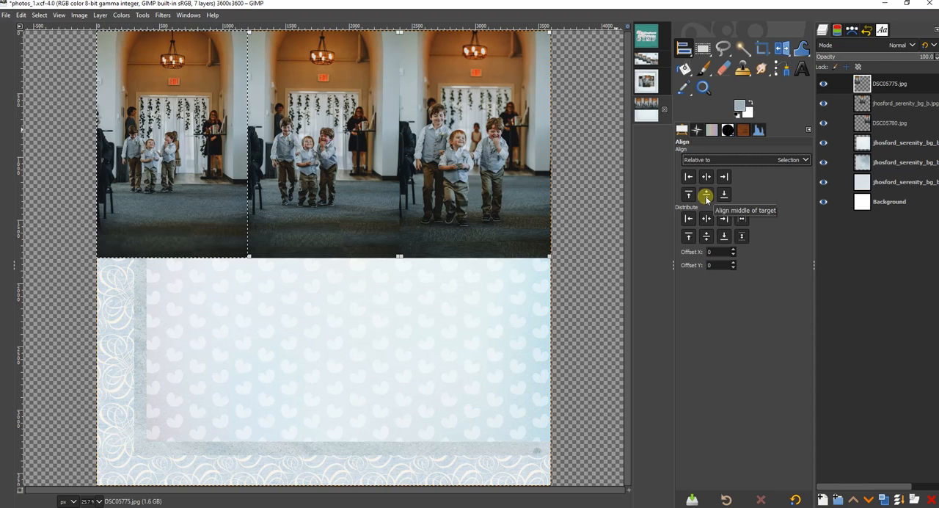
type("450")
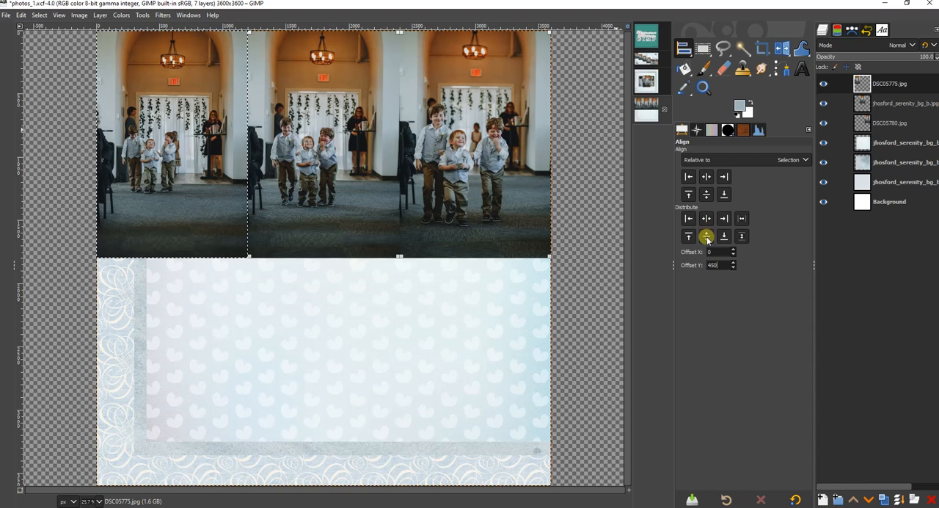
left_click(706, 237)
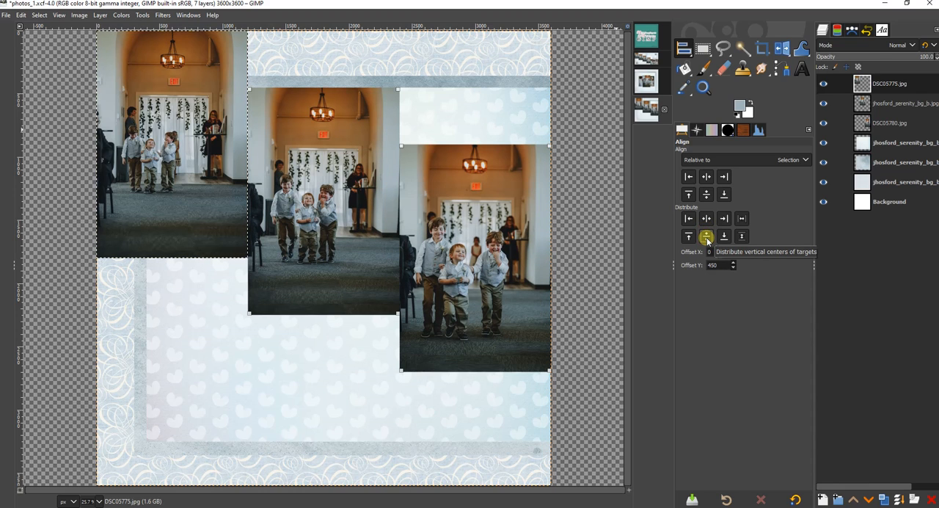
In the photos_2 image, align the DSC05787.jpg photo to the bottom right corner and the DSC05782.jpg photo to the left edge.
left_click(646, 81)
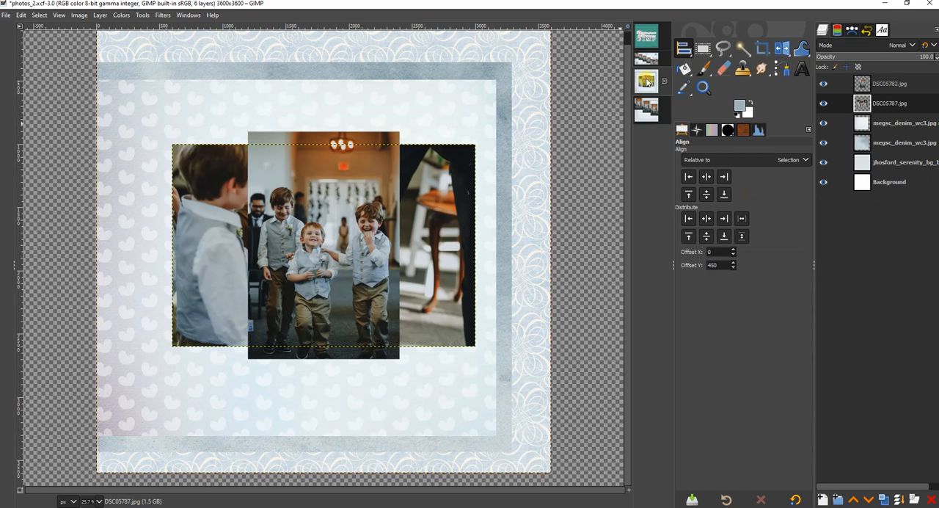
left_click(894, 106)
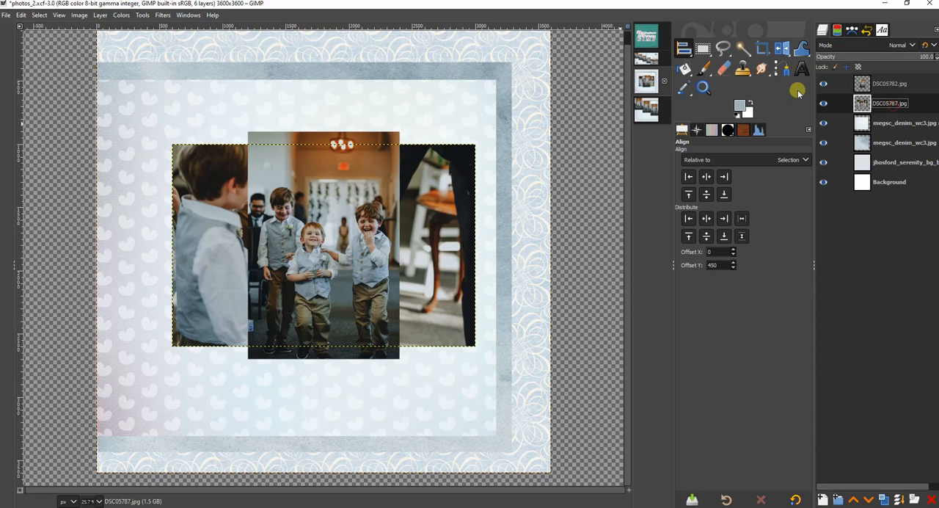
left_click(442, 277)
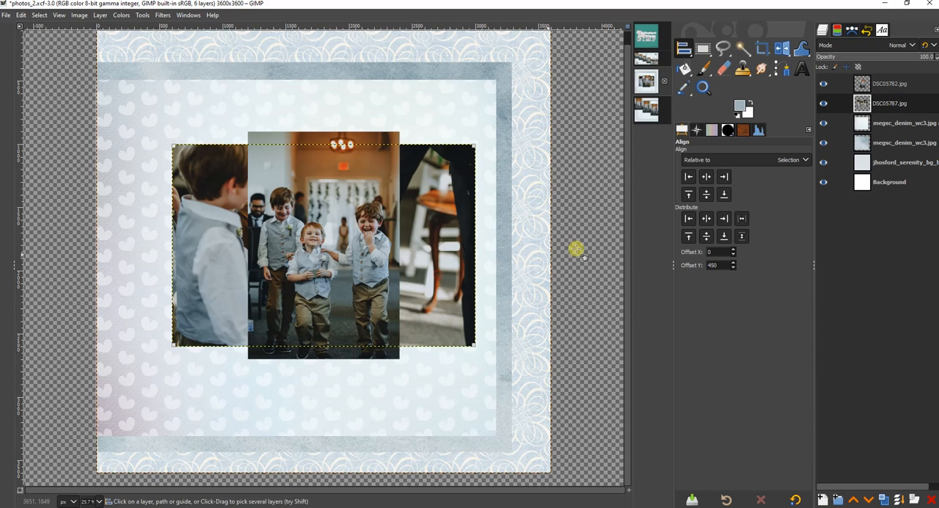
left_click(721, 195)
left_click(724, 177)
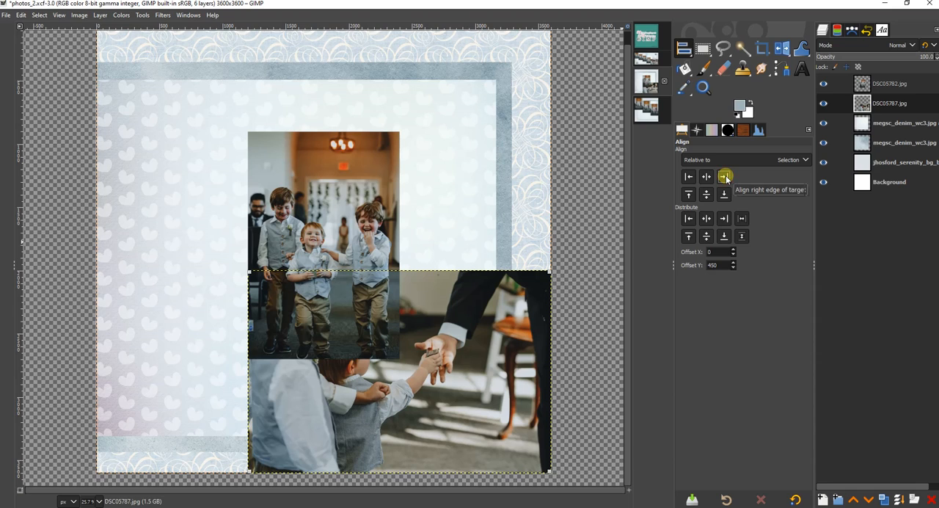
left_click(687, 176)
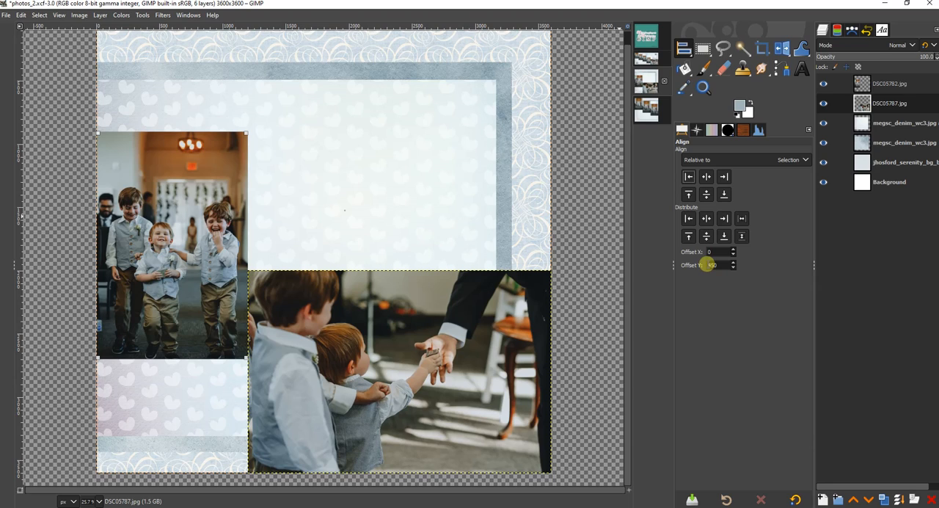
Select the alpha of DSC05787.jpg and distribute the DSC05782.jpg photo's vertical center relative to that selection with a Y offset of -450.
left_click(707, 265)
type("-")
left_click(894, 102)
right_click(894, 103)
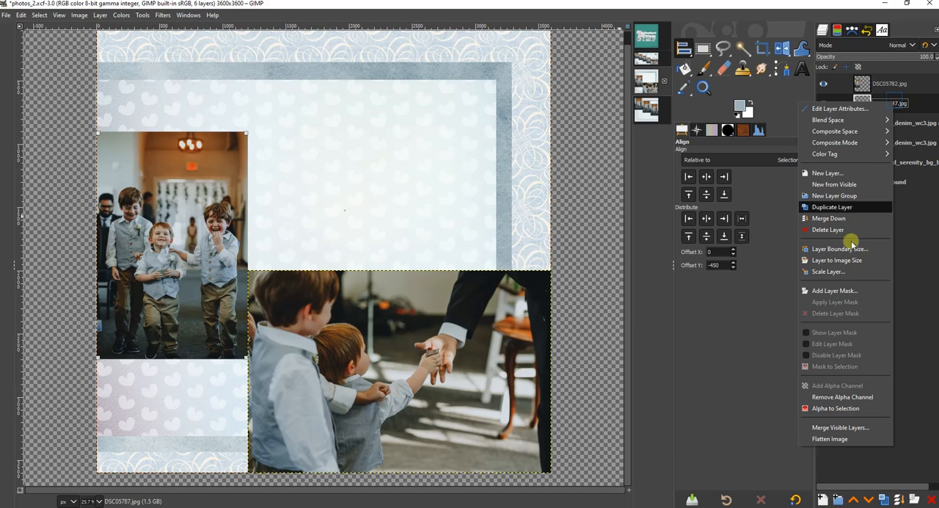
left_click(834, 409)
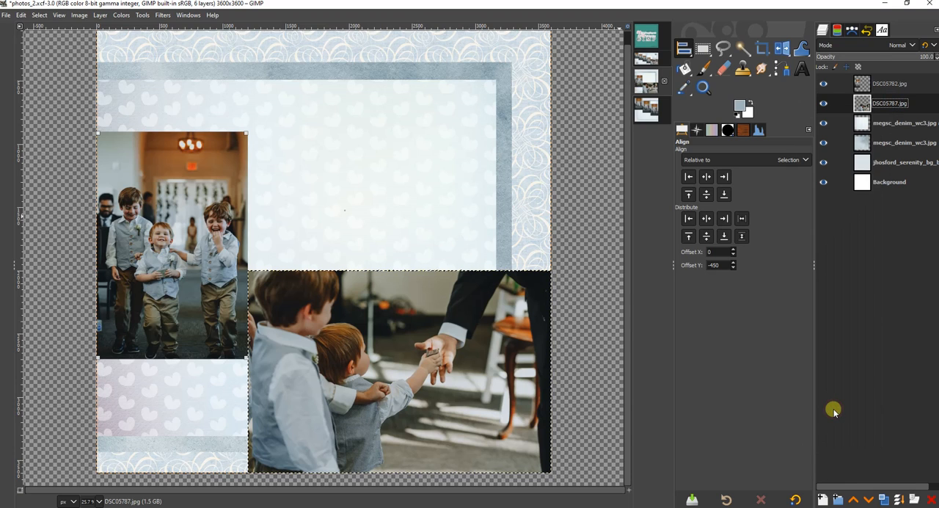
left_click(708, 238)
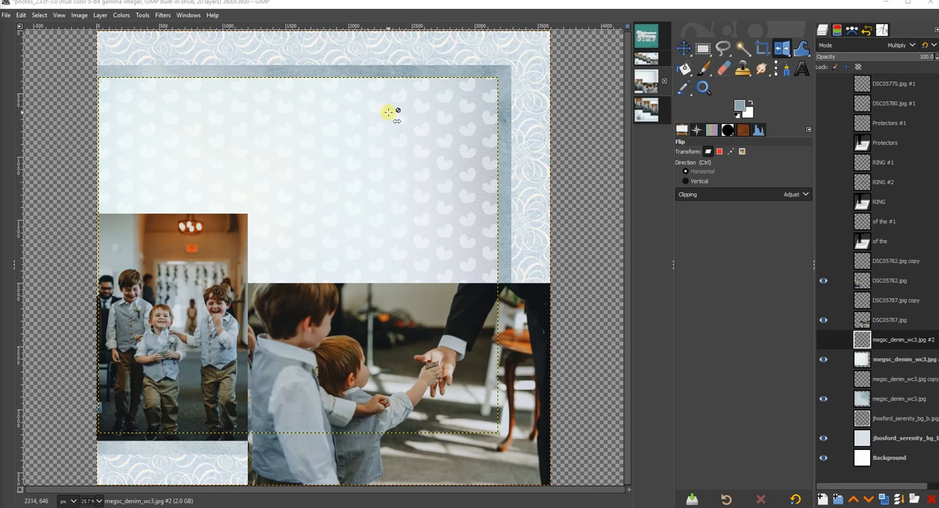
Select the Protectors text layer and make the Protectors and "of the" text layers visible in photos_2.
left_click(884, 144)
left_click(823, 144)
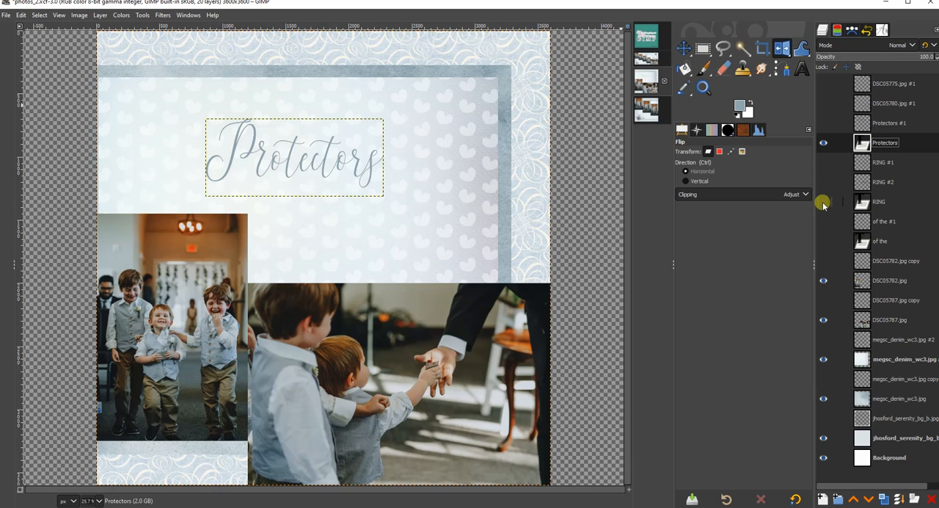
left_click(824, 243)
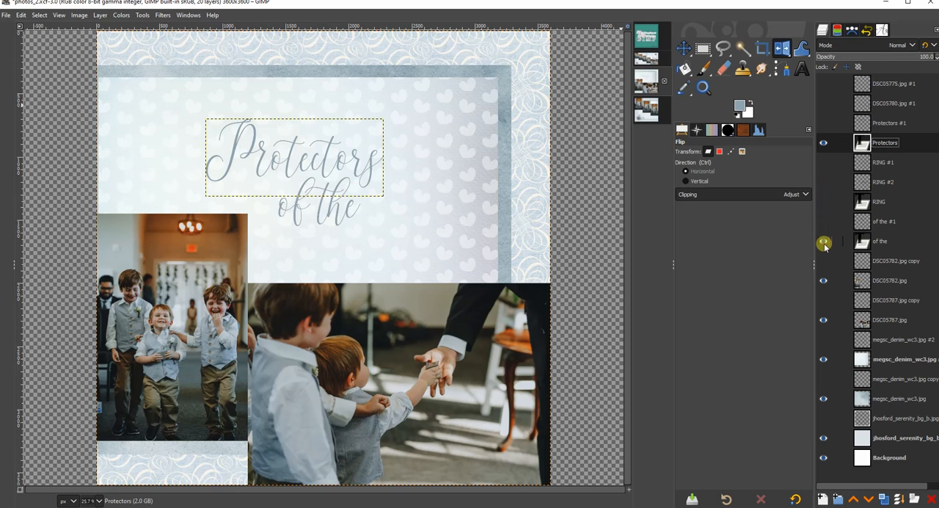
Set the Text tool's color to a dark grey sampled with the color picker.
left_click(801, 74)
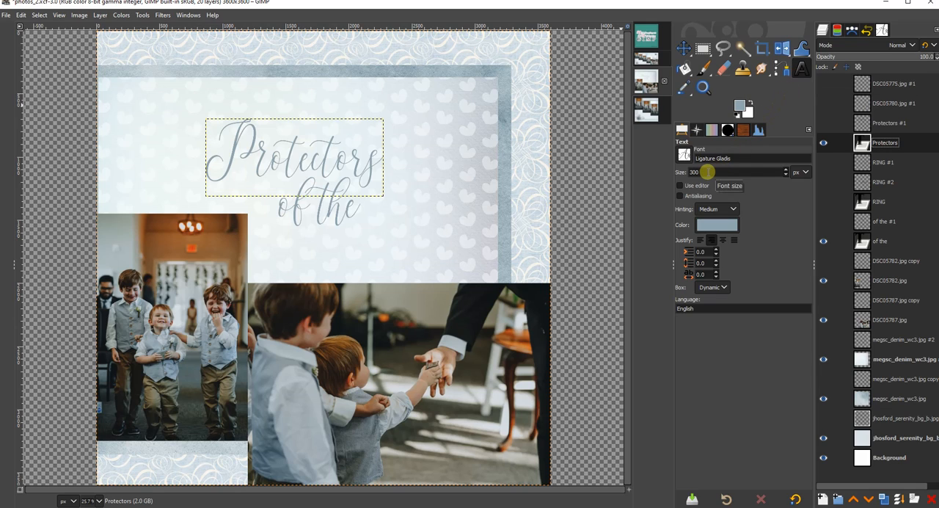
left_click(707, 228)
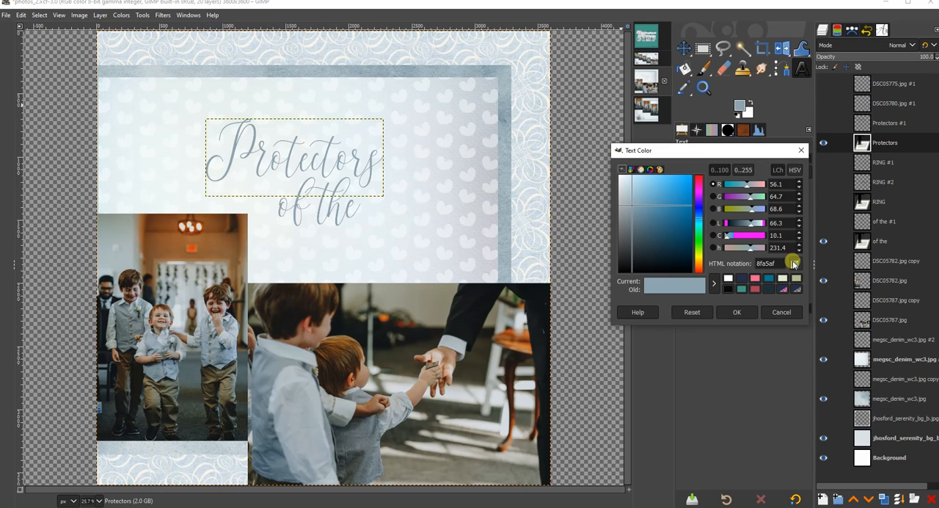
left_click(796, 266)
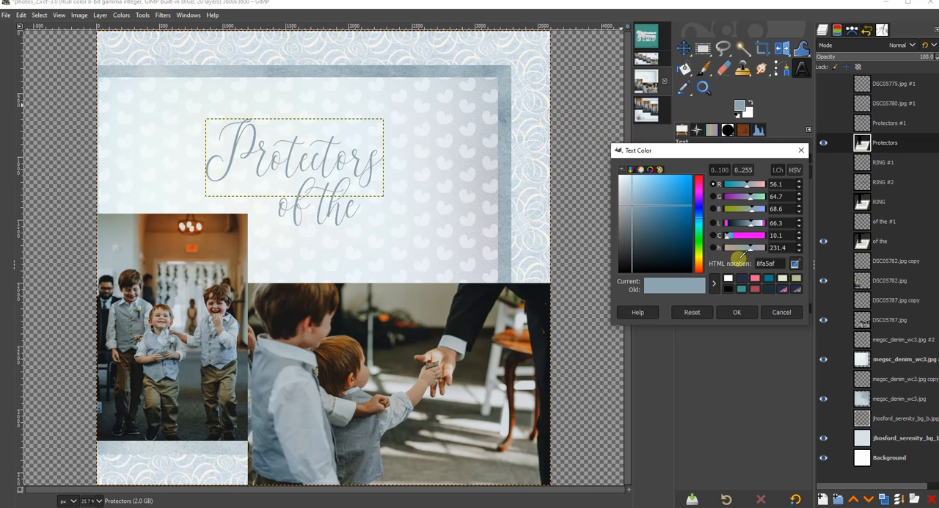
left_click(738, 312)
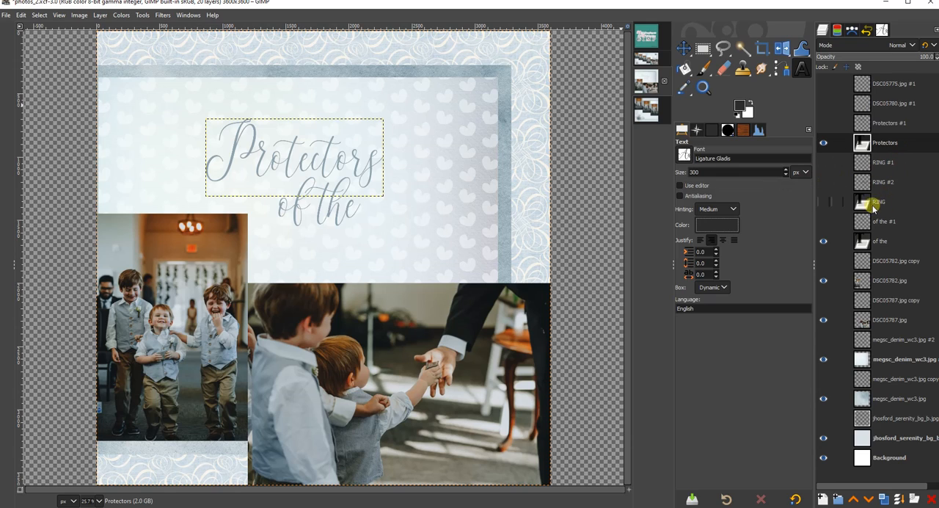
Show the RING text layer together with its RING #2 and RING #1 effect layers.
left_click(824, 202)
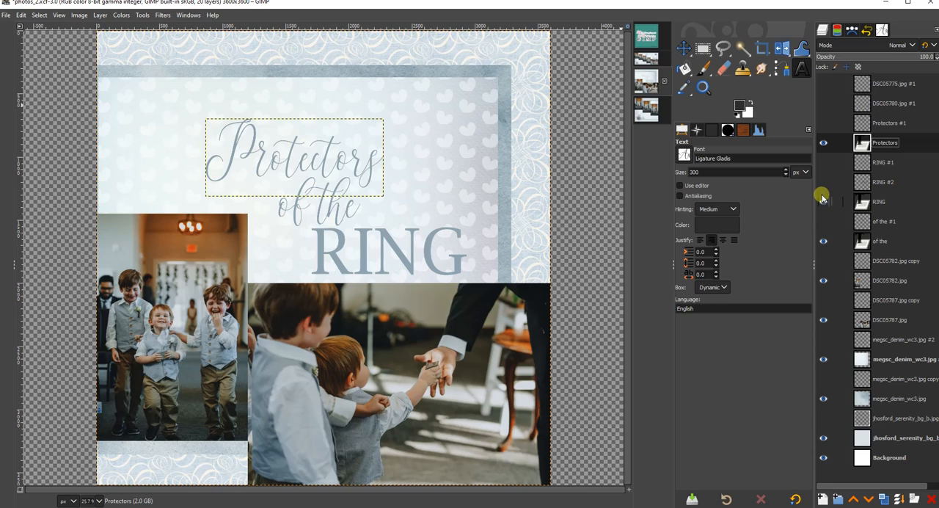
left_click(824, 185)
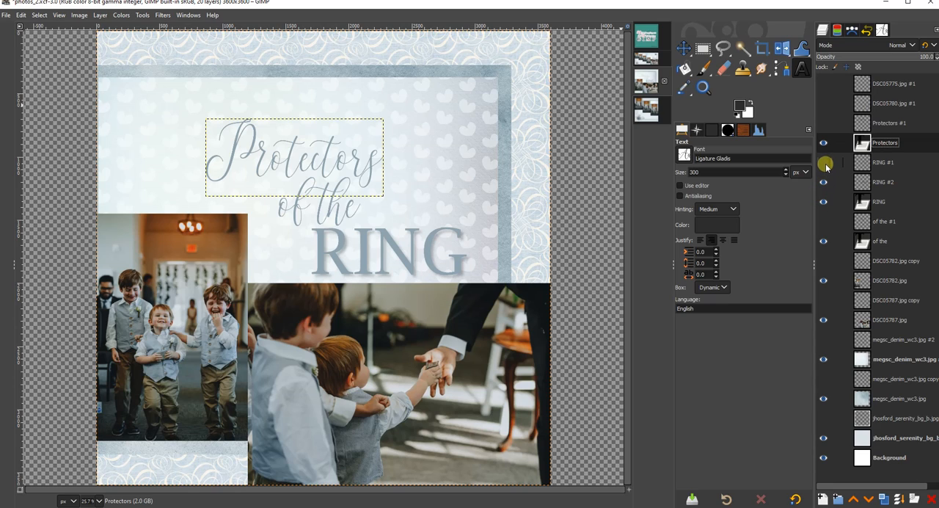
left_click(826, 163)
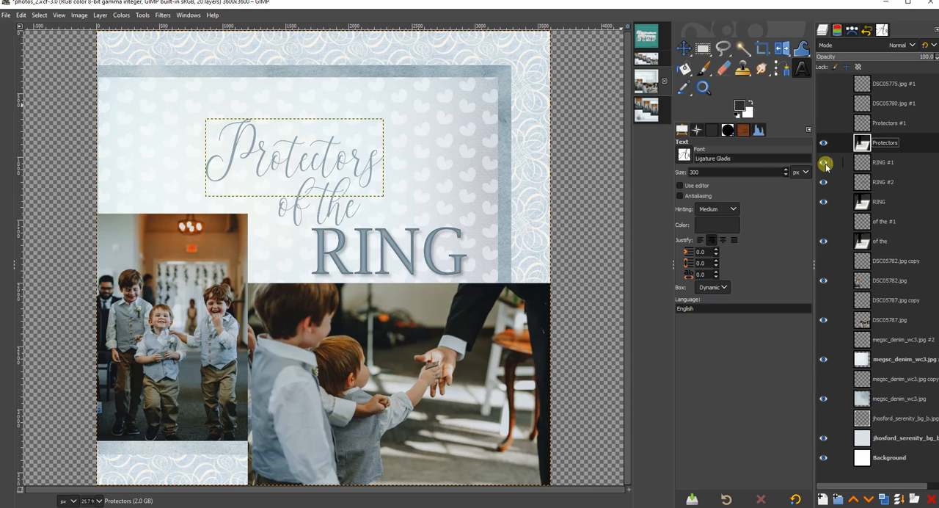
Show the Protectors #1 and "of the #1" effect layers and the DSC05780.jpg #1 heart ribbon layer.
left_click(822, 123)
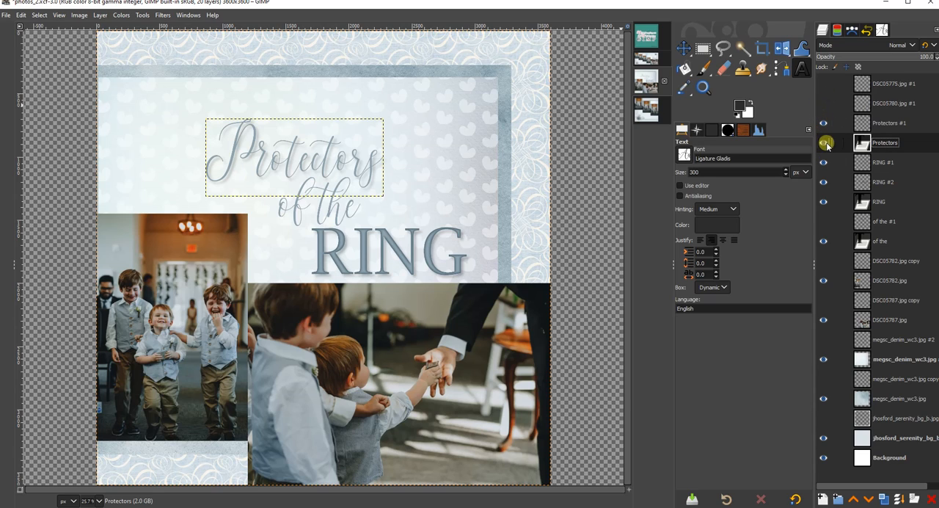
left_click(823, 221)
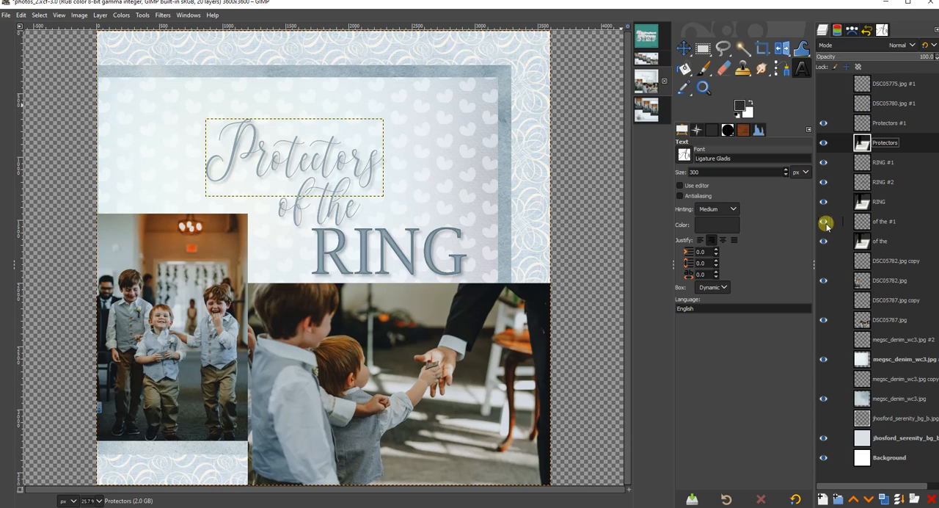
left_click(824, 105)
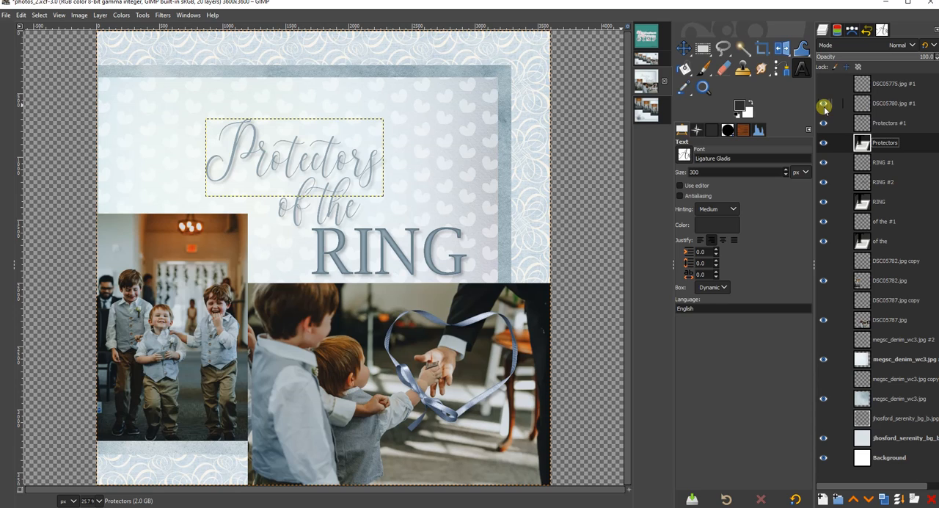
Show the DSC05775.jpg #1 flower layer in photos_2.
left_click(826, 84)
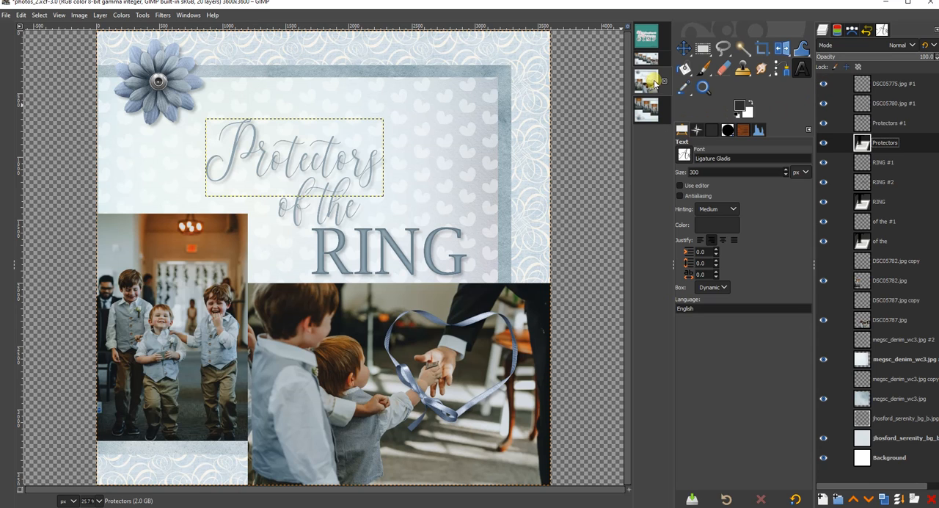
Switch to the photos_1 image and show the three hidden shadow layers that belong to its background papers.
left_click(647, 109)
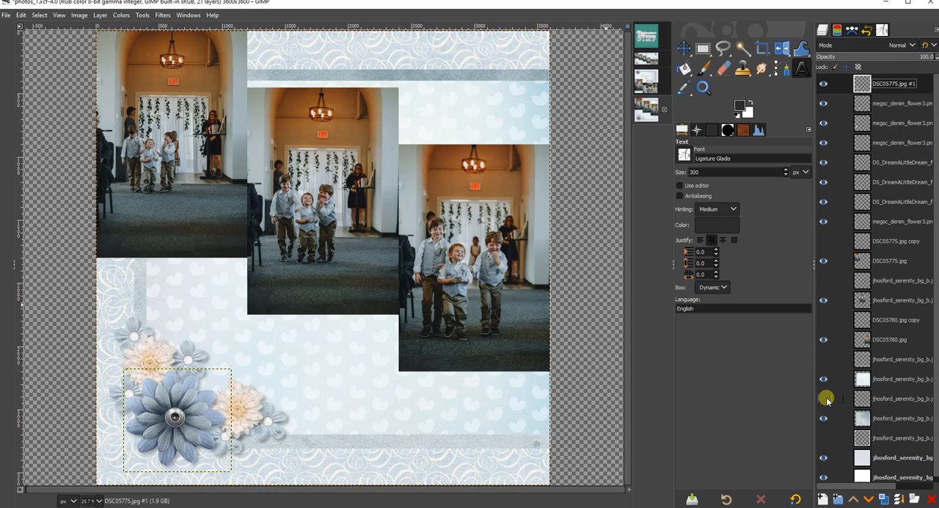
left_click(823, 438)
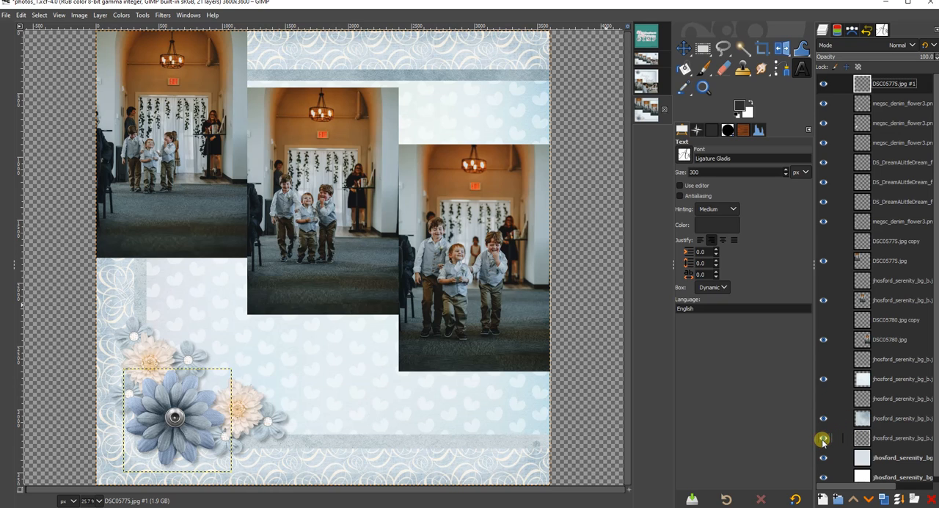
left_click(823, 398)
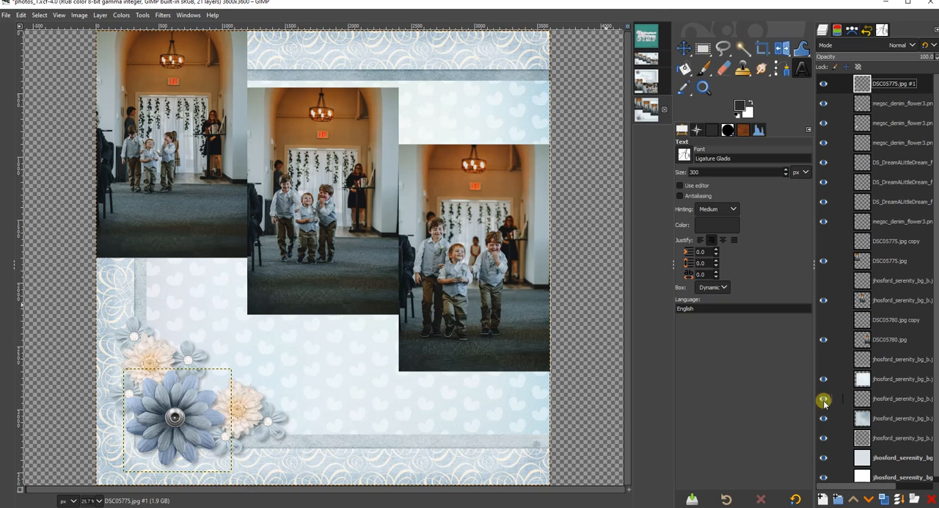
left_click(823, 359)
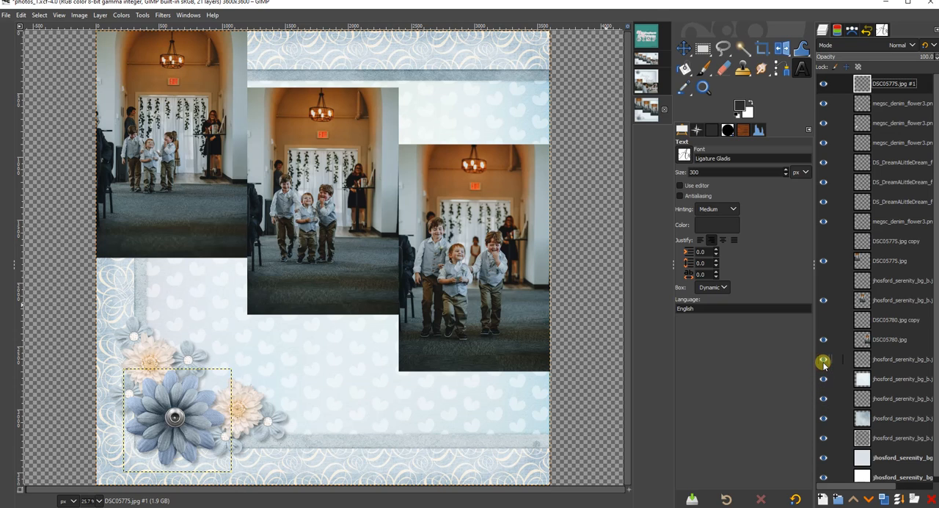
Show the shadow layers of the three photos, including DSC05780.jpg copy and DSC05775.jpg copy.
left_click(823, 320)
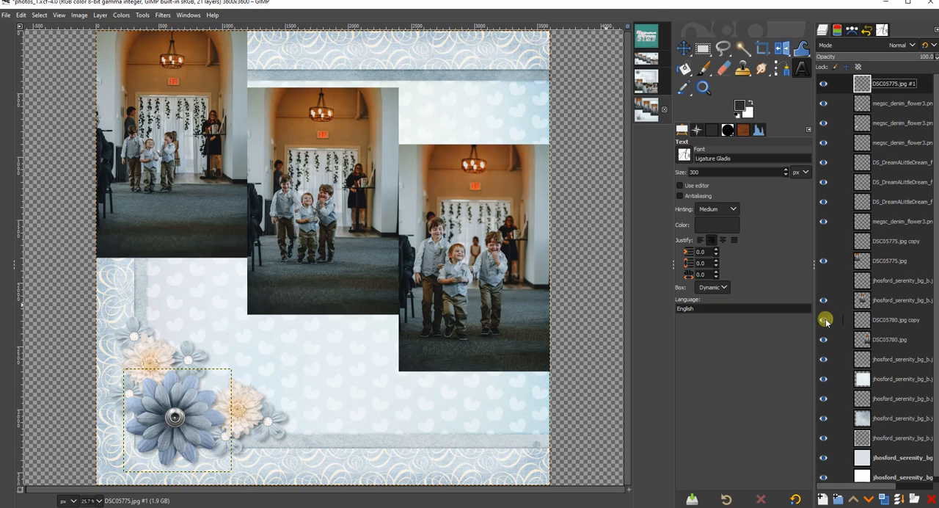
left_click(823, 281)
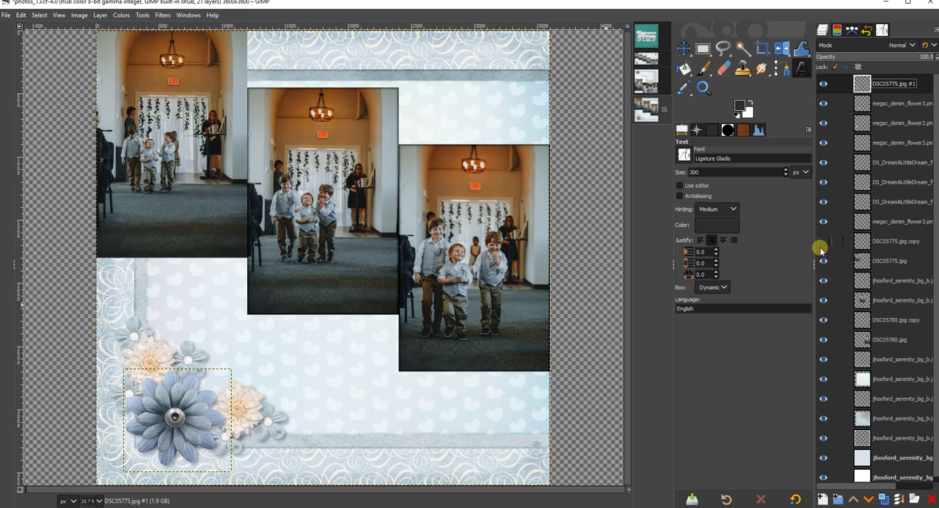
left_click(822, 247)
View the combined two-page layoutspread image, then select the teal image in the list of open images.
left_click(649, 64)
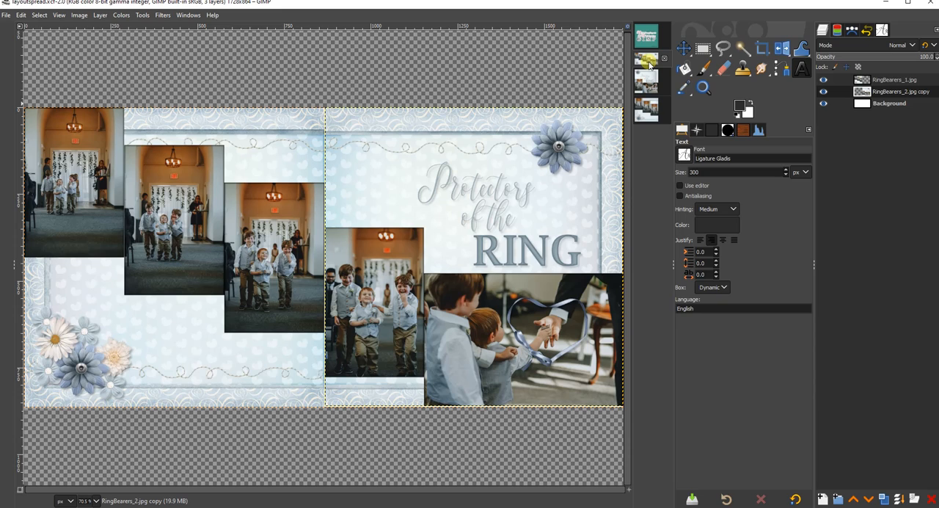
left_click(652, 37)
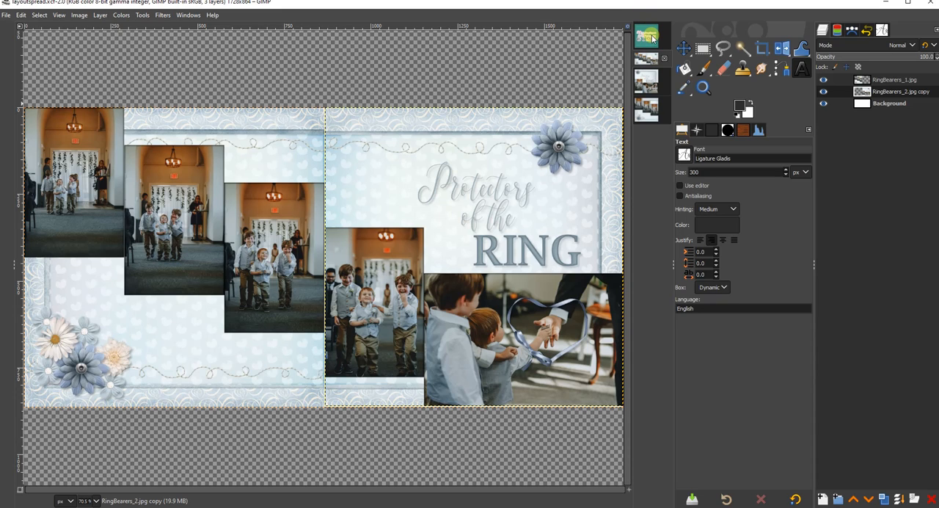